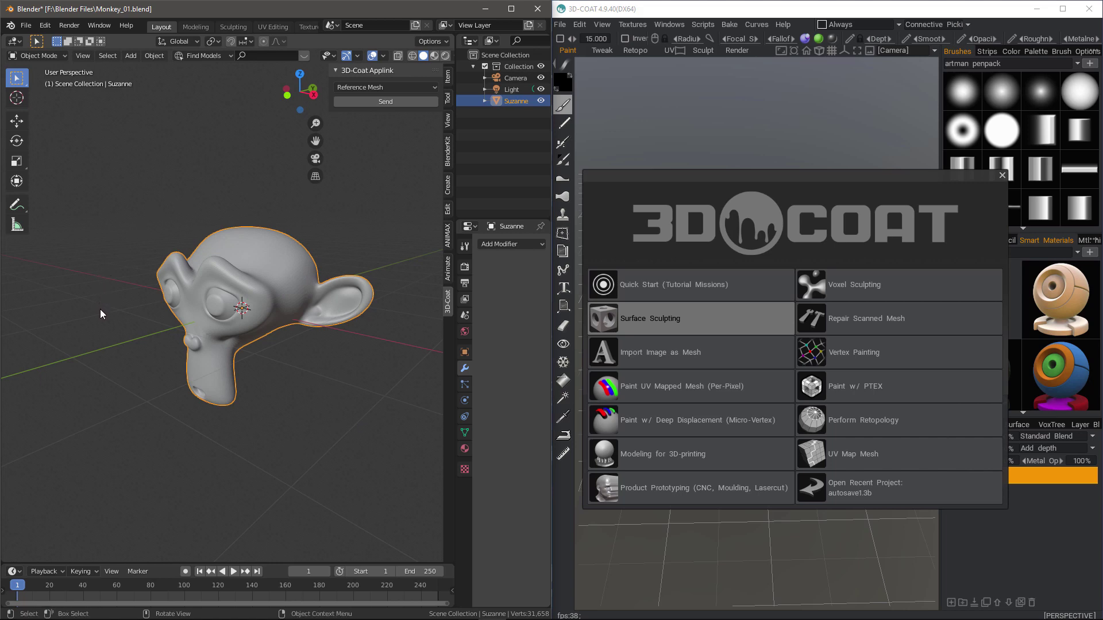
Examine the Suzanne mesh's dense topology in Edit Mode from several angles and return to Object Mode.
middle_click_drag(160, 267, 216, 243)
scroll(182, 302, "up", 1)
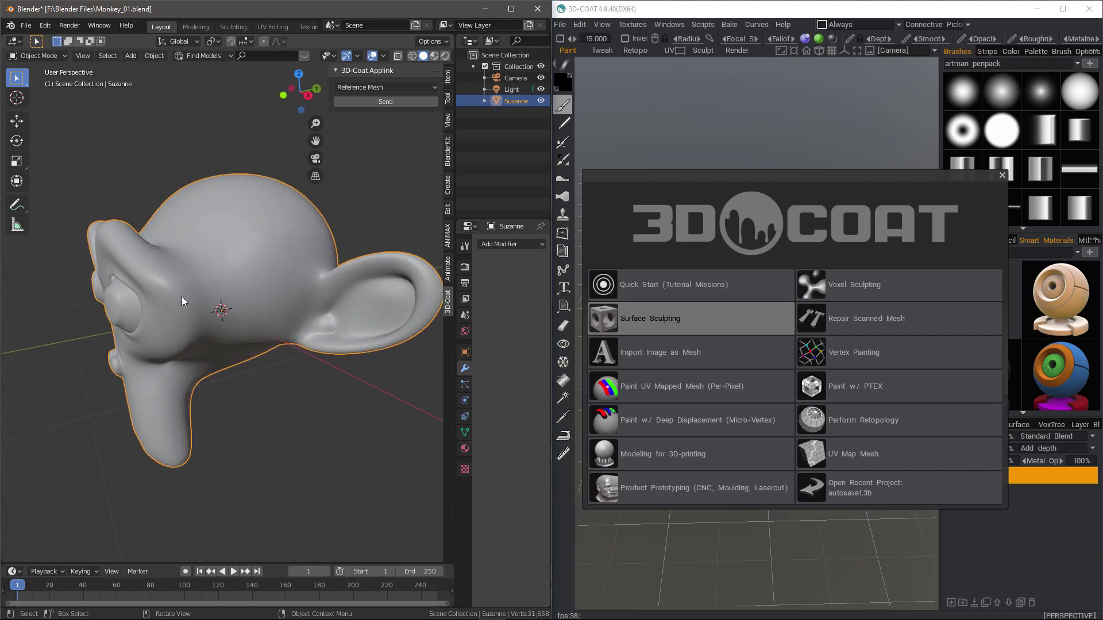
key("Tab")
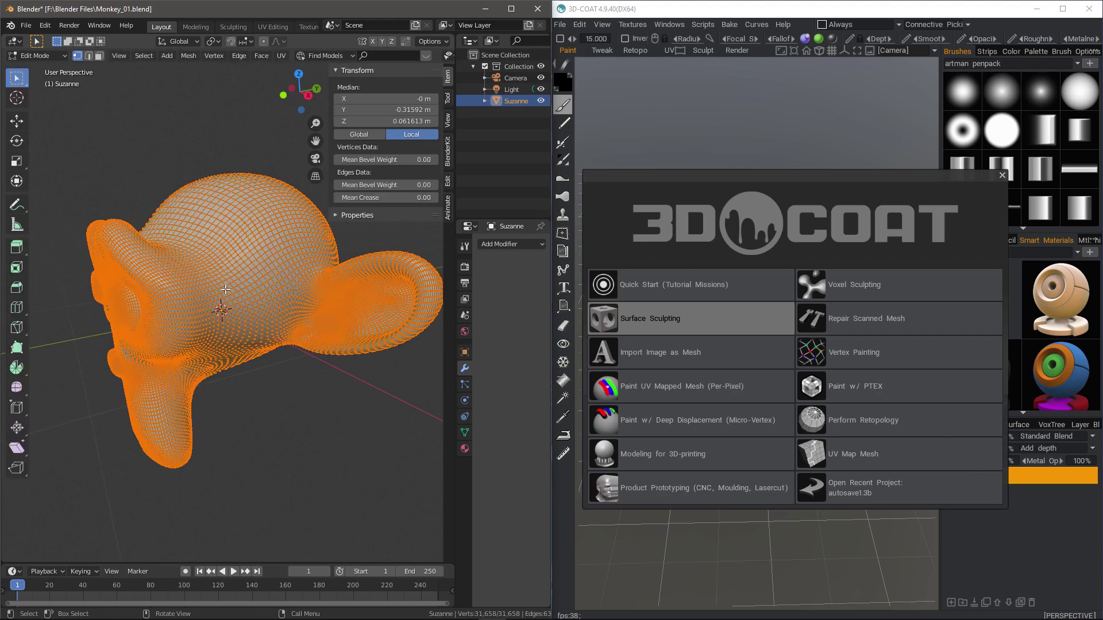
mouse_move(199, 263)
middle_mouse_down()
mouse_move(189, 286)
mouse_move(185, 271)
middle_mouse_up()
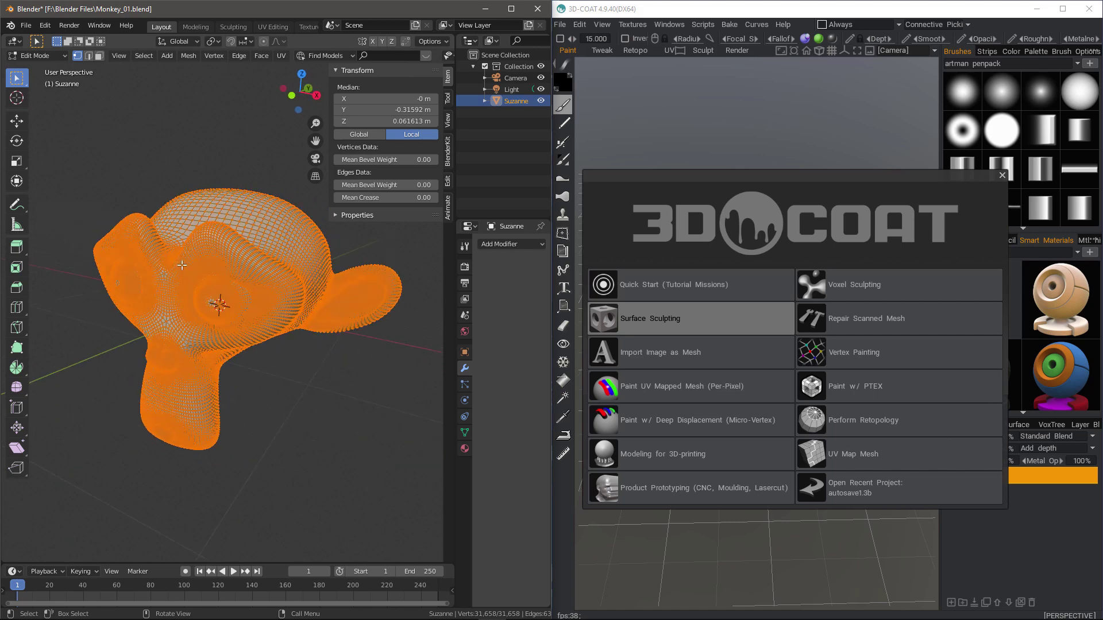
key("Tab")
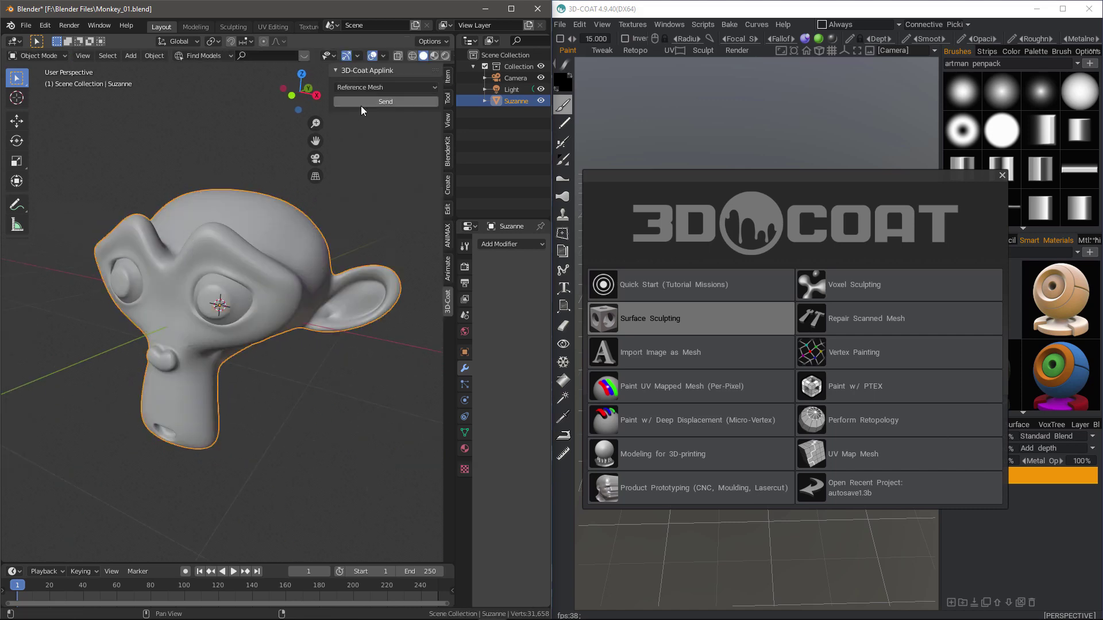
Send the Suzanne mesh from Blender to 3D-Coat through the Applink as a Reference Mesh.
left_click(377, 87)
left_click(366, 103)
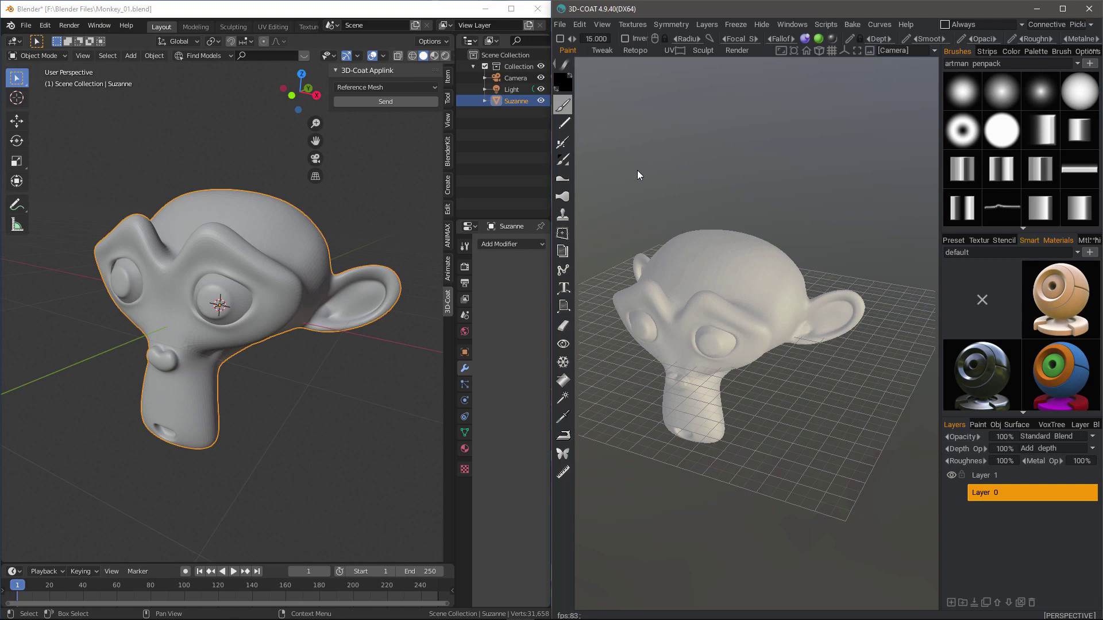
left_click_drag(636, 170, 726, 179)
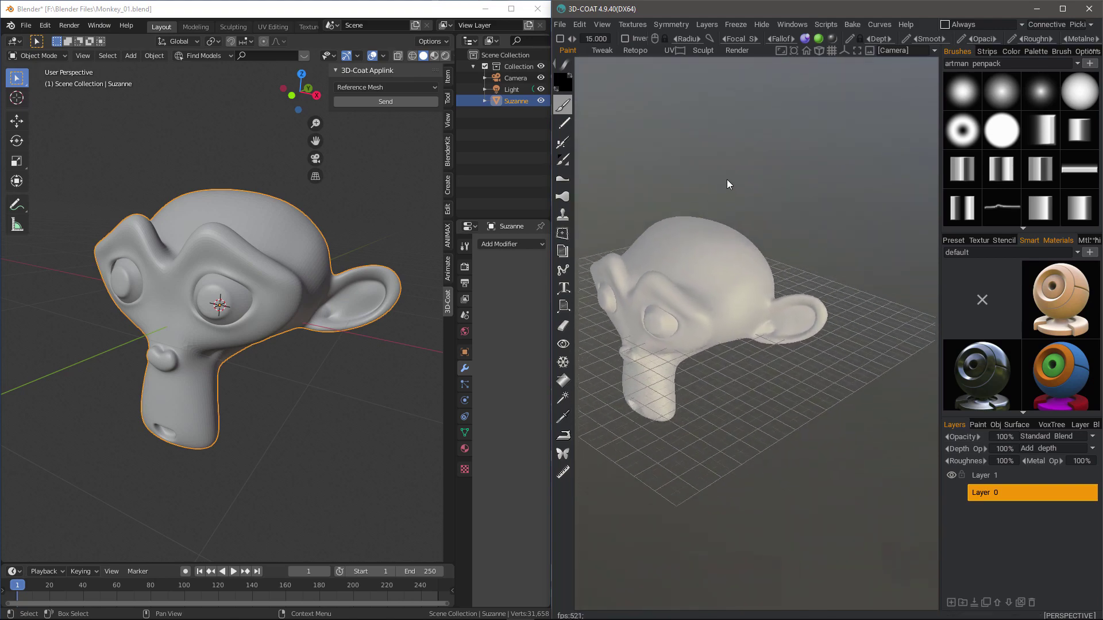
middle_click_drag(727, 180, 730, 176)
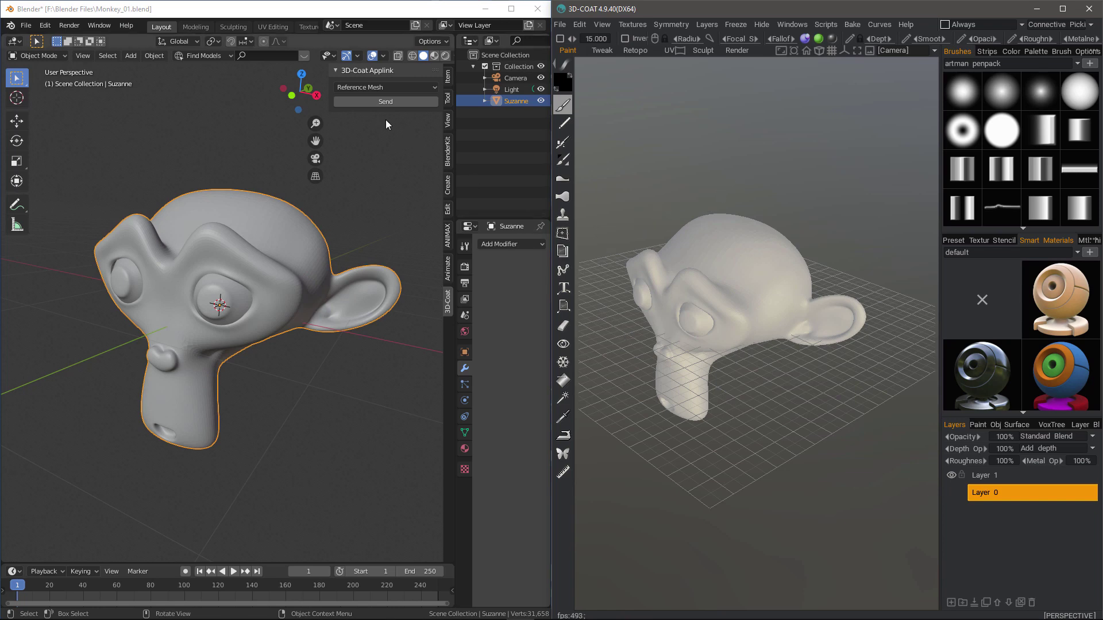
left_click(397, 88)
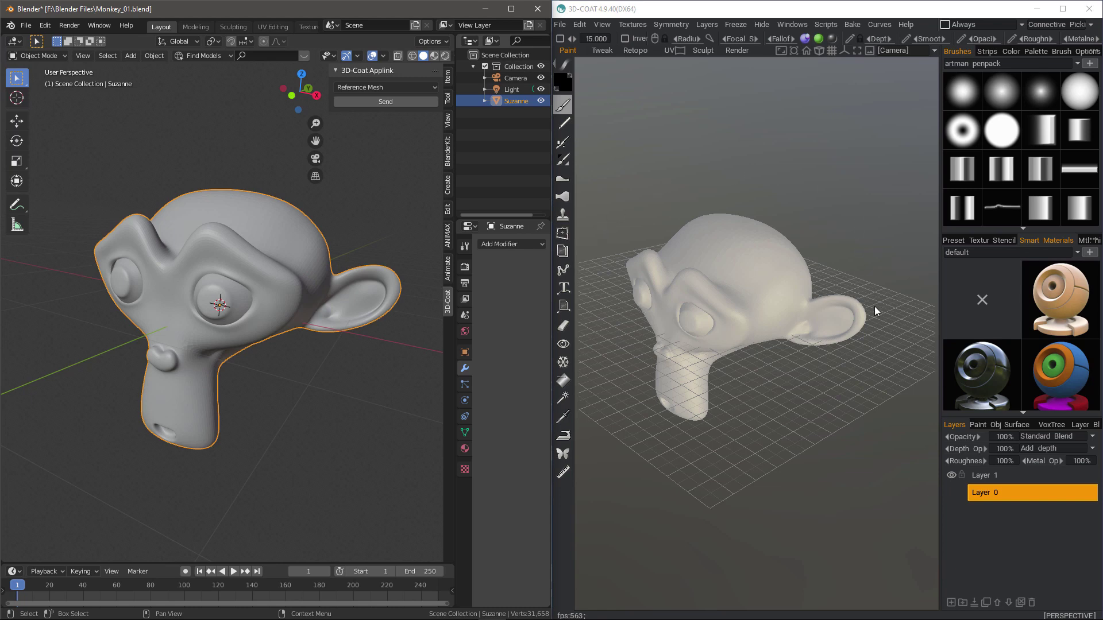
Switch 3D-Coat to the Retopo room and activate the Points/Faces tool.
left_click(635, 51)
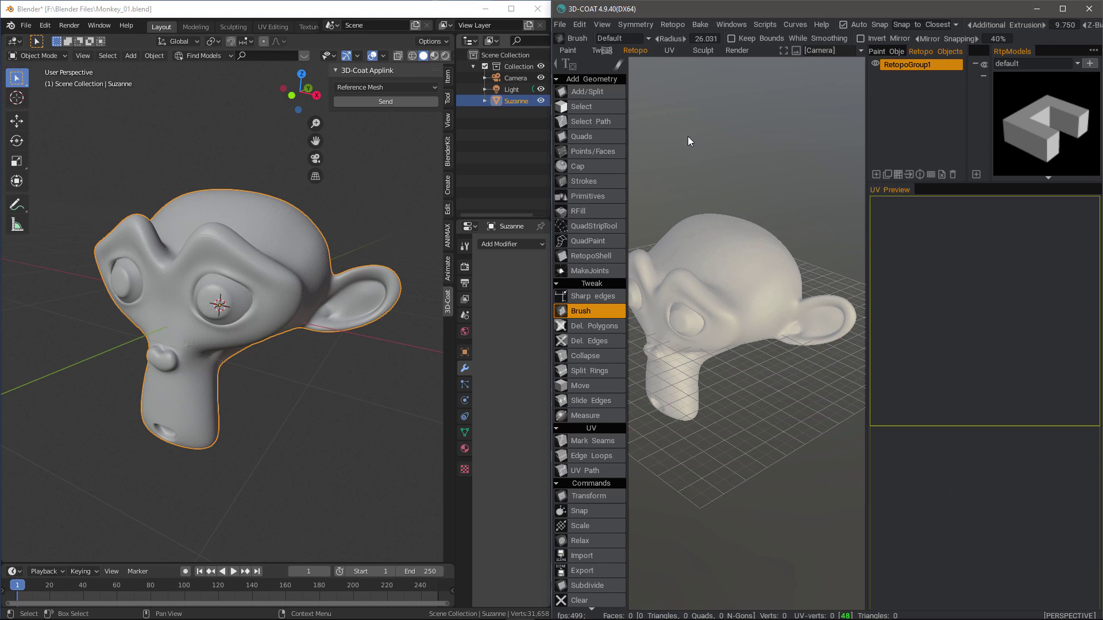
left_click_drag(687, 137, 692, 175)
left_click(591, 150)
Turn on symmetry across the X axis for the retopology and check the Virtual Mirror Mode option.
left_click(635, 25)
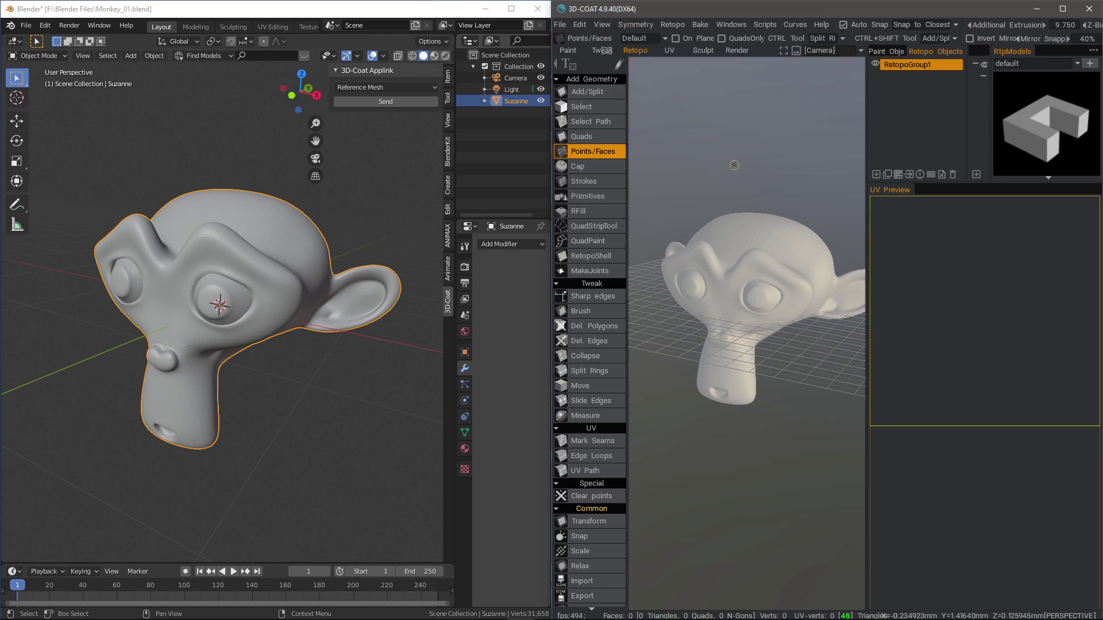
key("s")
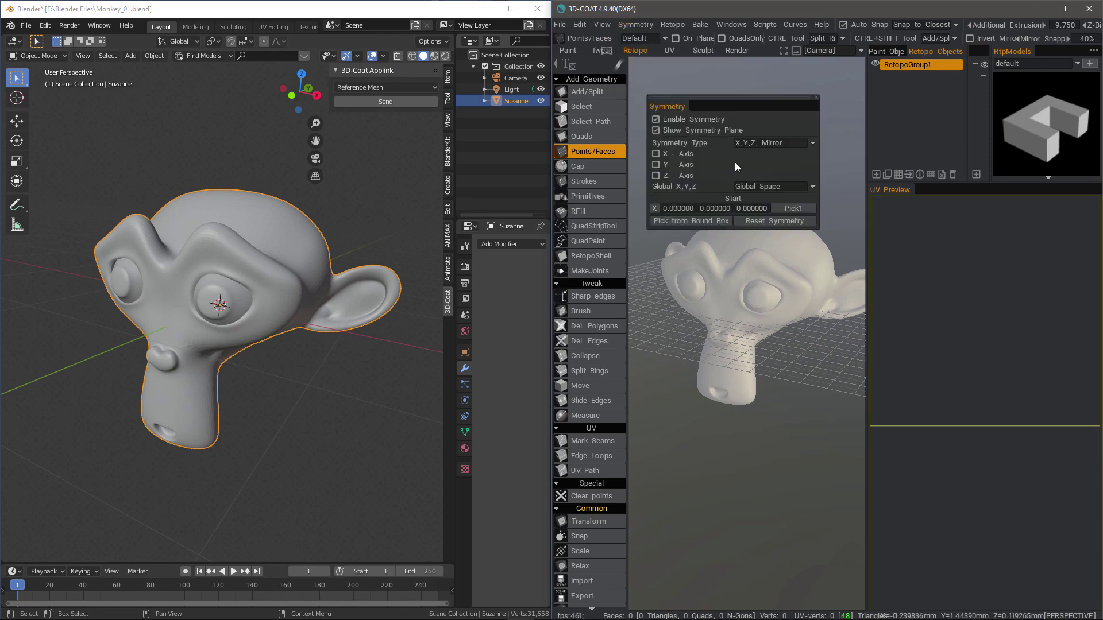
left_click(656, 154)
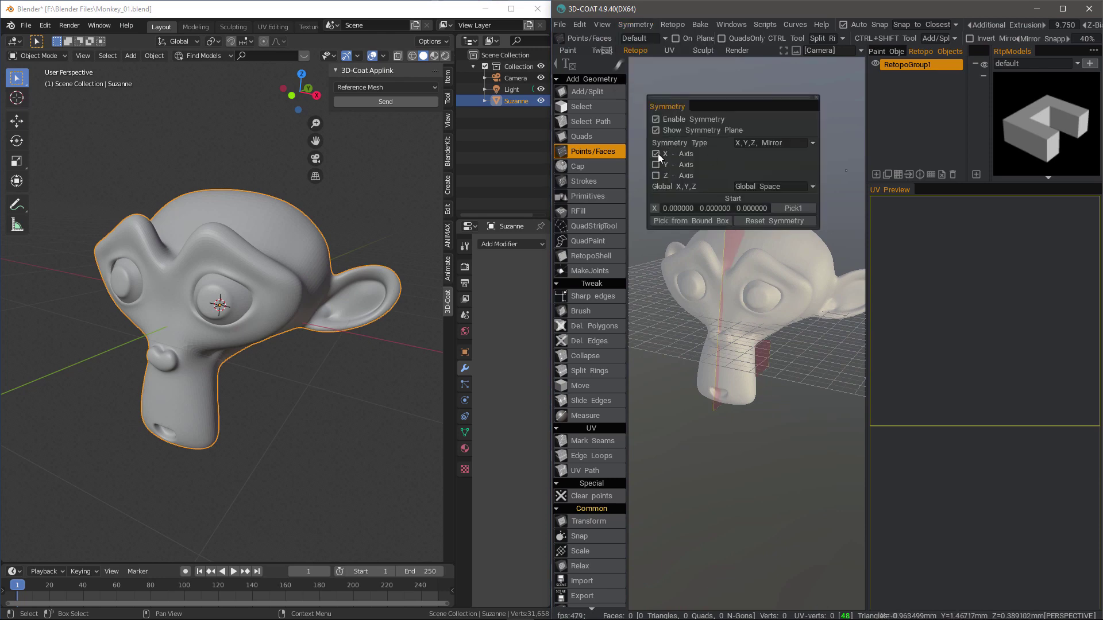
left_click(672, 24)
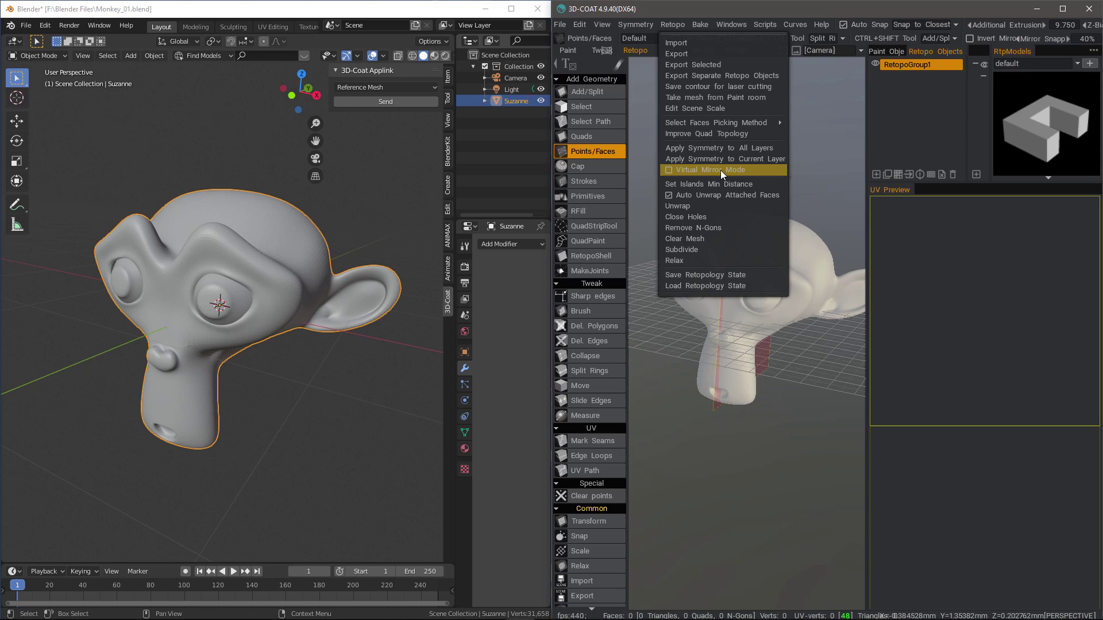
Place two rows of six retopo points along the monkey's brow, above the eye socket.
left_click_drag(804, 247, 693, 232, "alt")
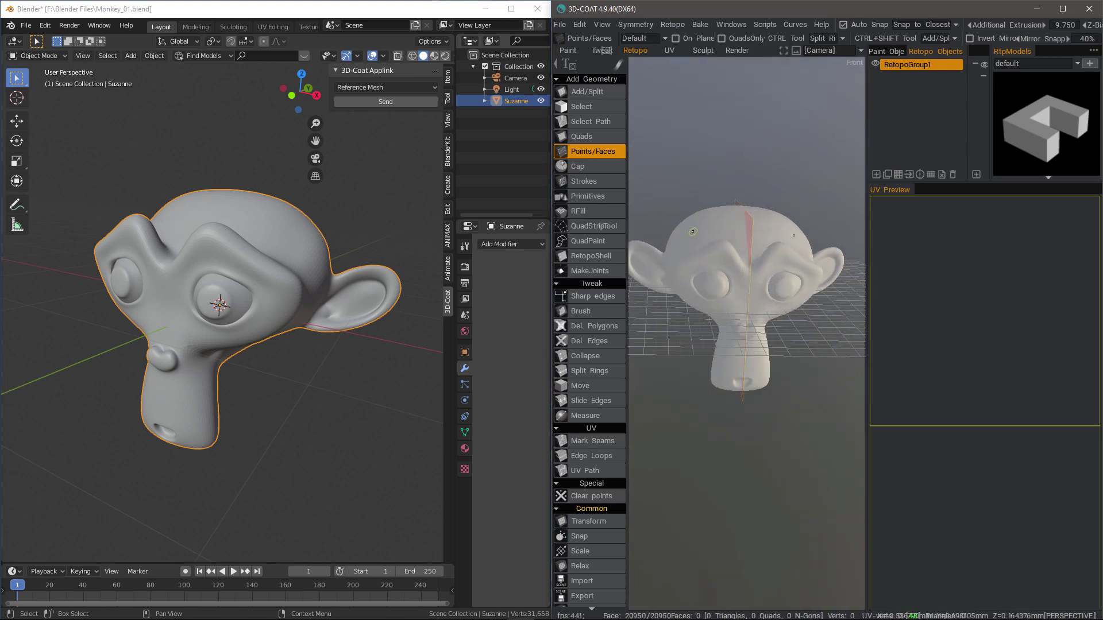
middle_click_drag(692, 232, 779, 273)
scroll(731, 264, "up", 4)
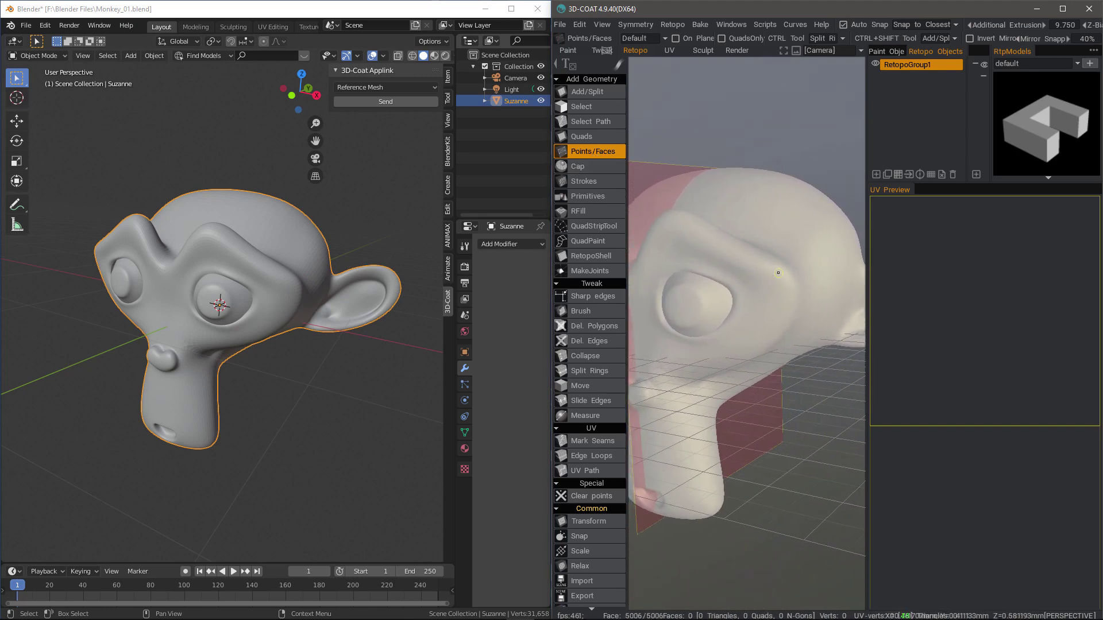
left_click(780, 273)
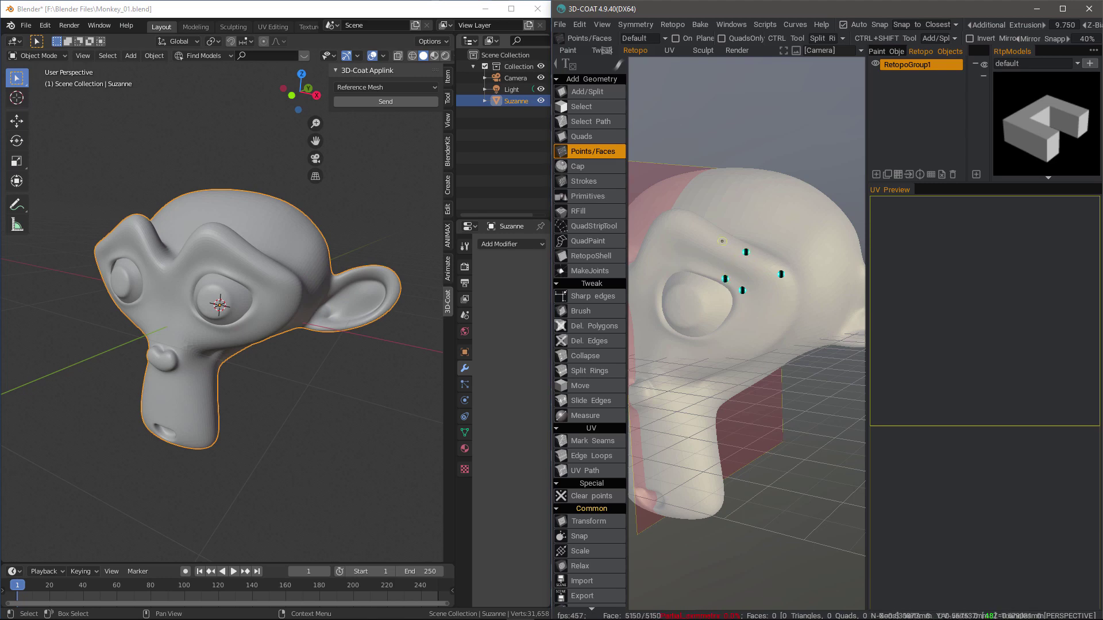
left_click(703, 230)
left_click(684, 266)
middle_click_drag(685, 267, 702, 244)
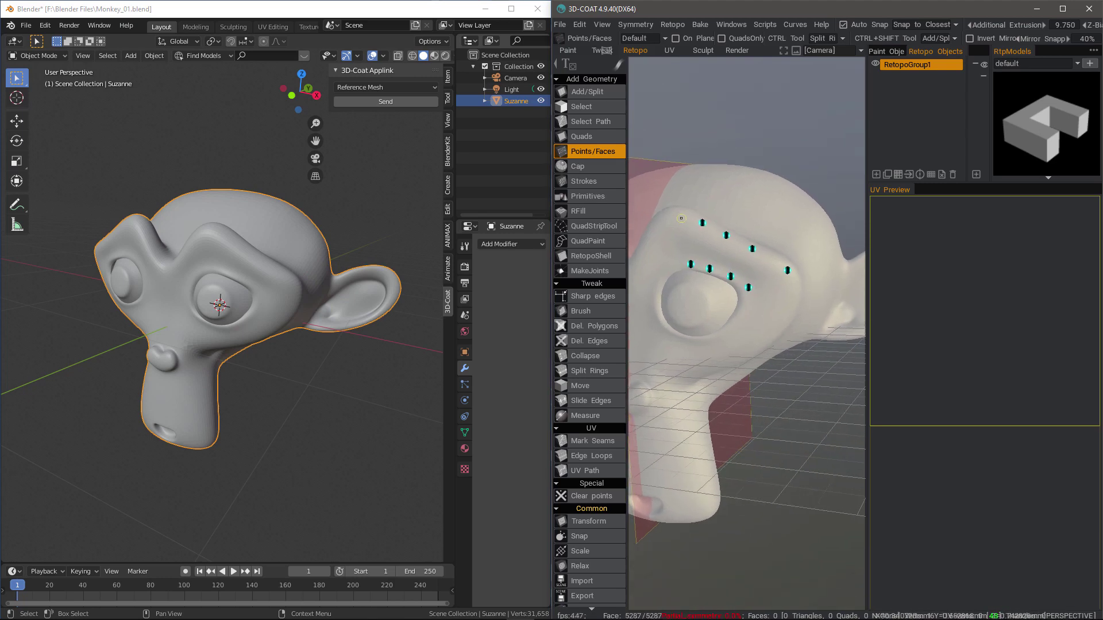
left_click(676, 213)
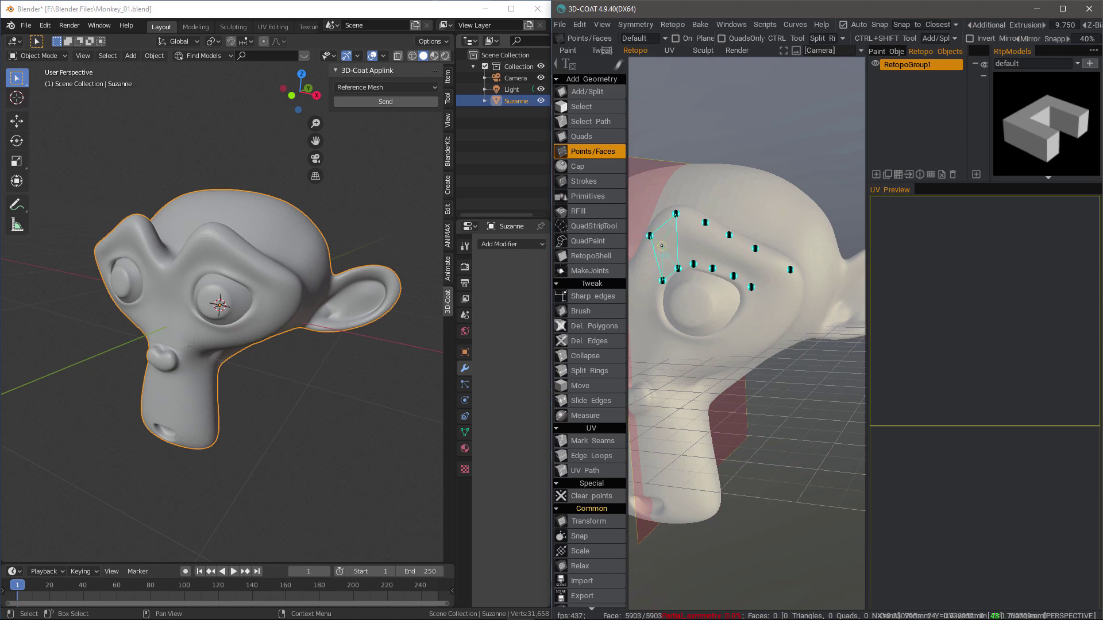
middle_click_drag(659, 278, 695, 253)
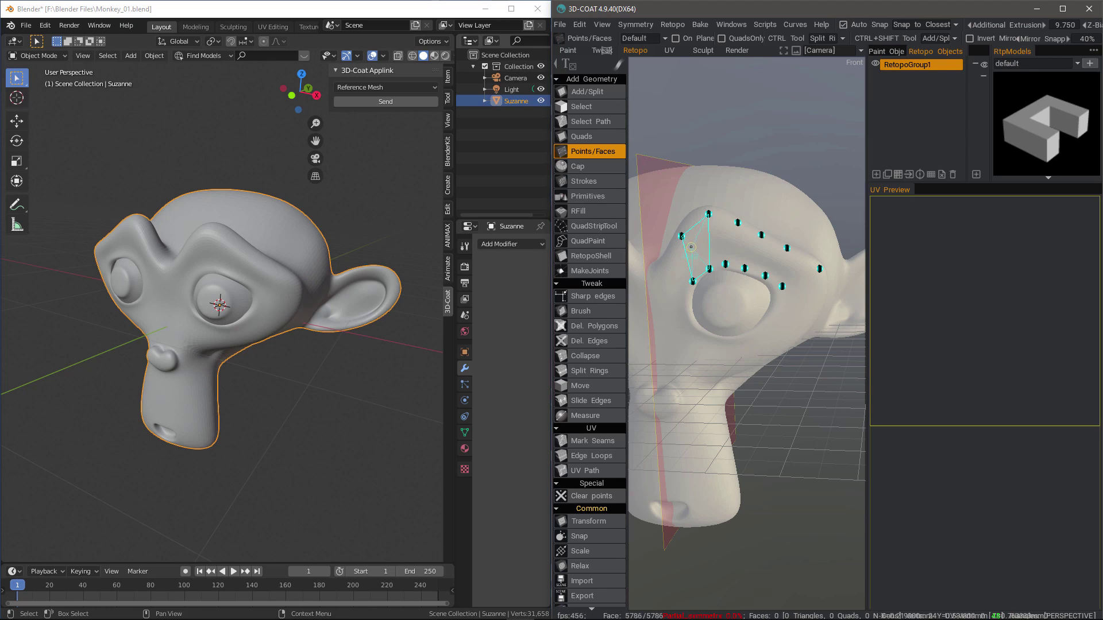
Fill the brow points with a strip of five quads and nudge the strip's outer corner vertex slightly.
left_click(691, 247)
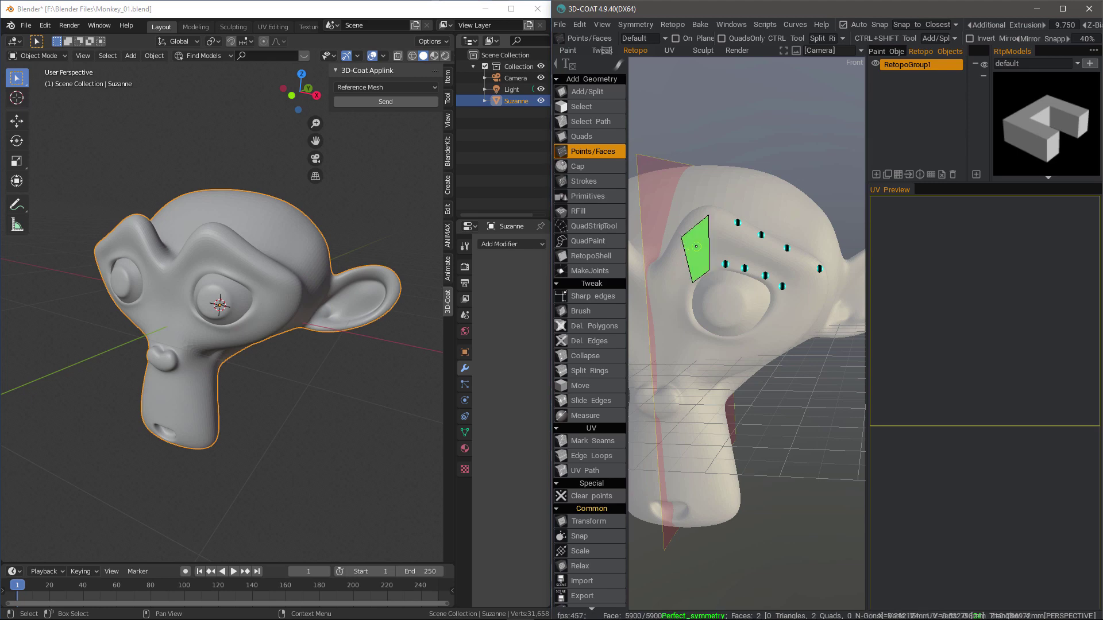
left_click(722, 244)
left_click(744, 248)
right_click(766, 258)
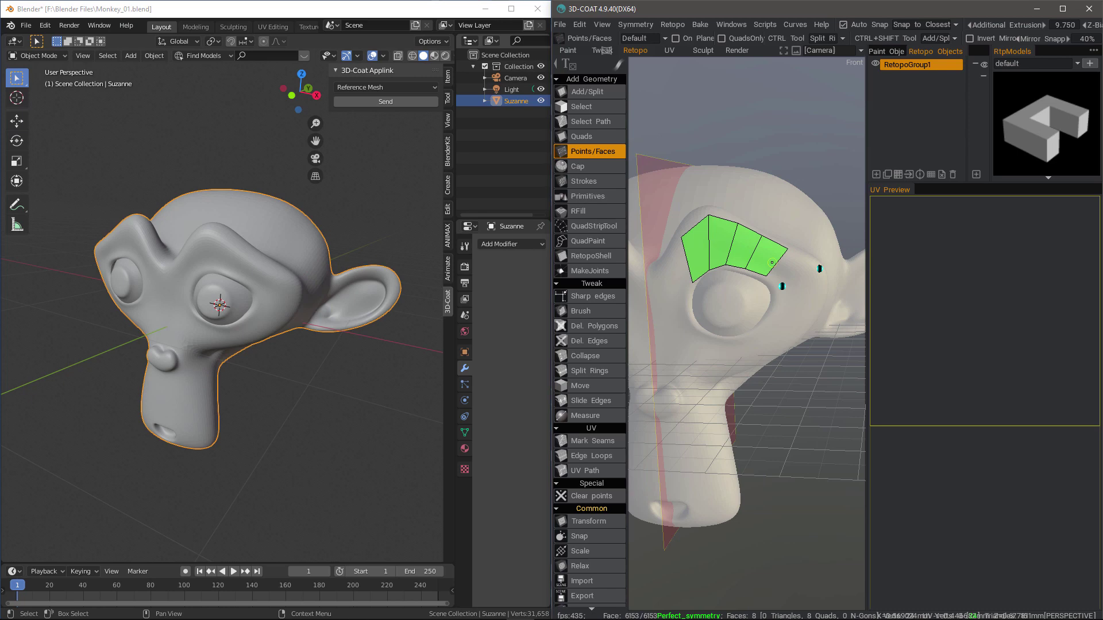
right_click(788, 270)
middle_click_drag(788, 274, 752, 282)
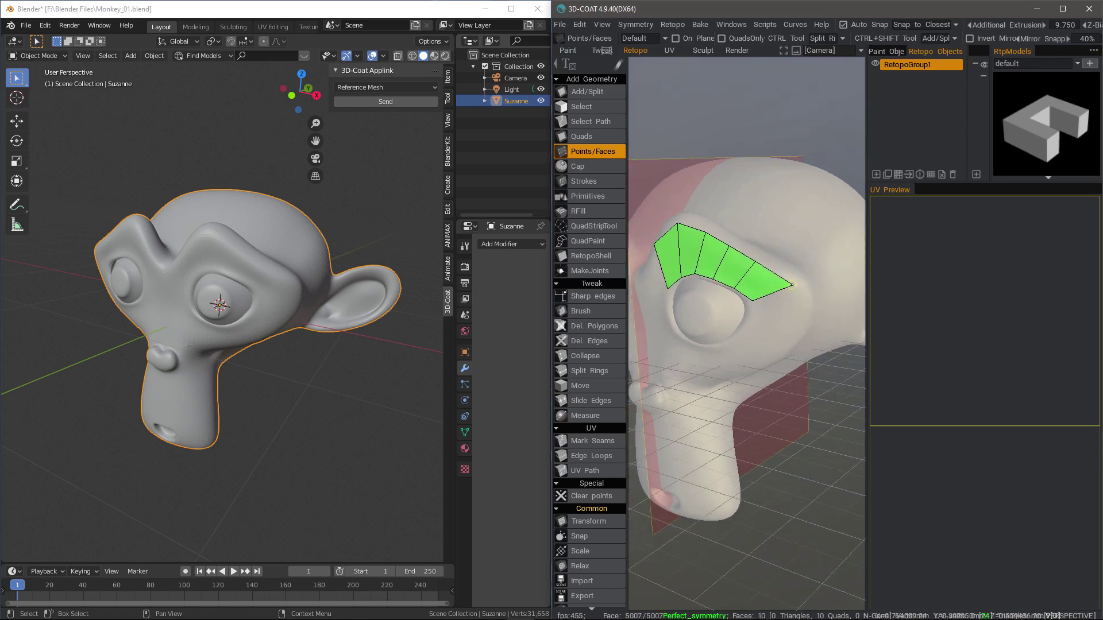
left_click_drag(792, 284, 794, 282)
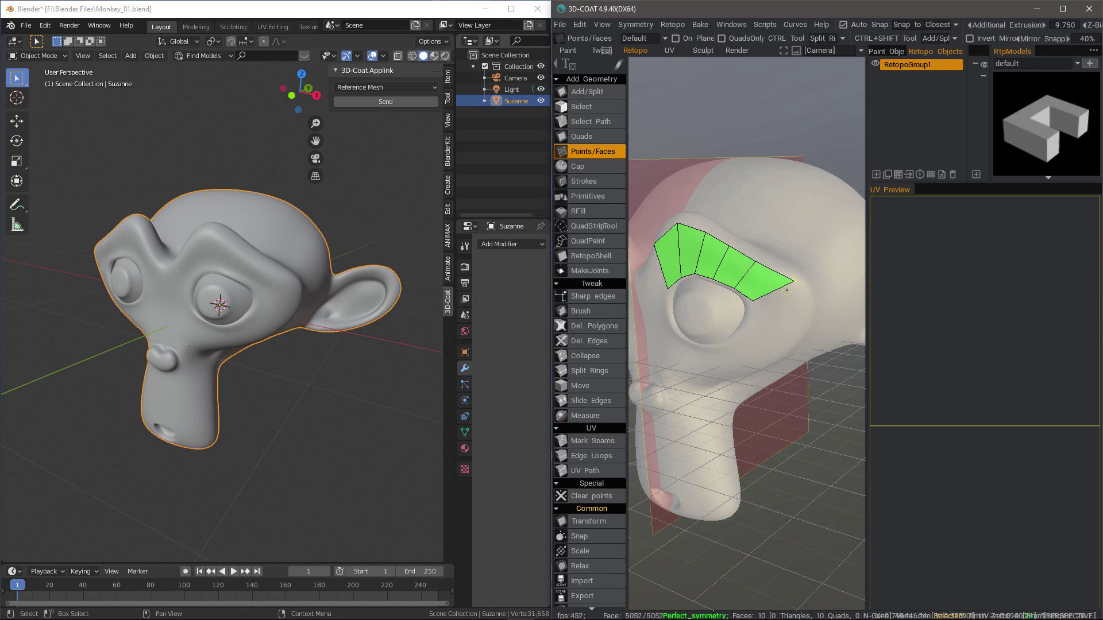
Split the brow strip lengthwise with the Split Rings CTRL tool and review the CTRL and CTRL+SHIFT tool choices.
left_click_drag(692, 95, 810, 39)
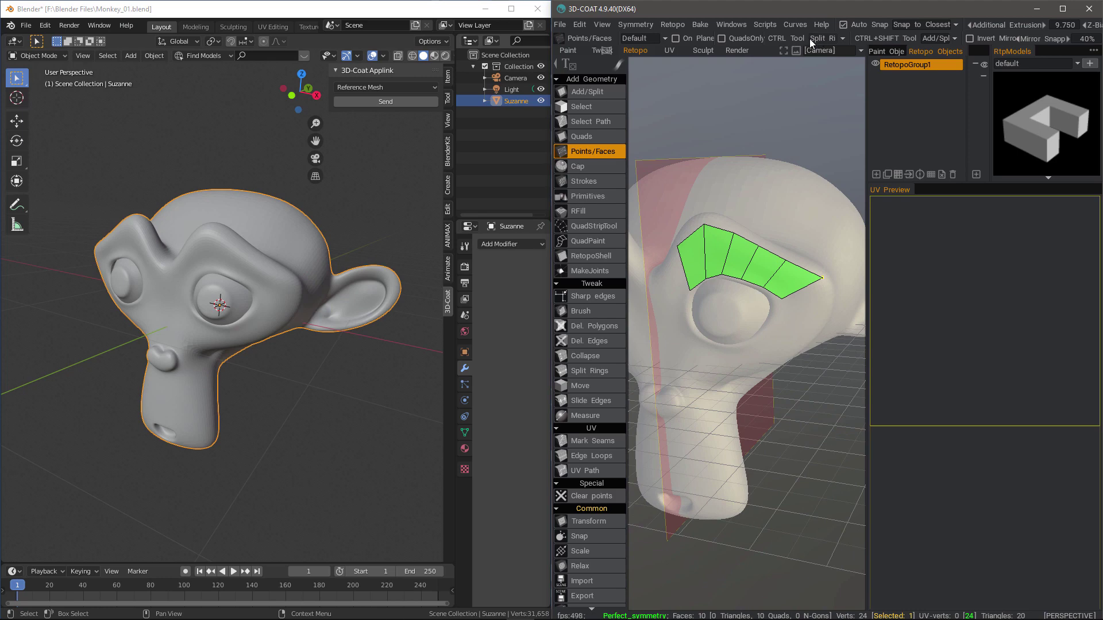
left_click(818, 38)
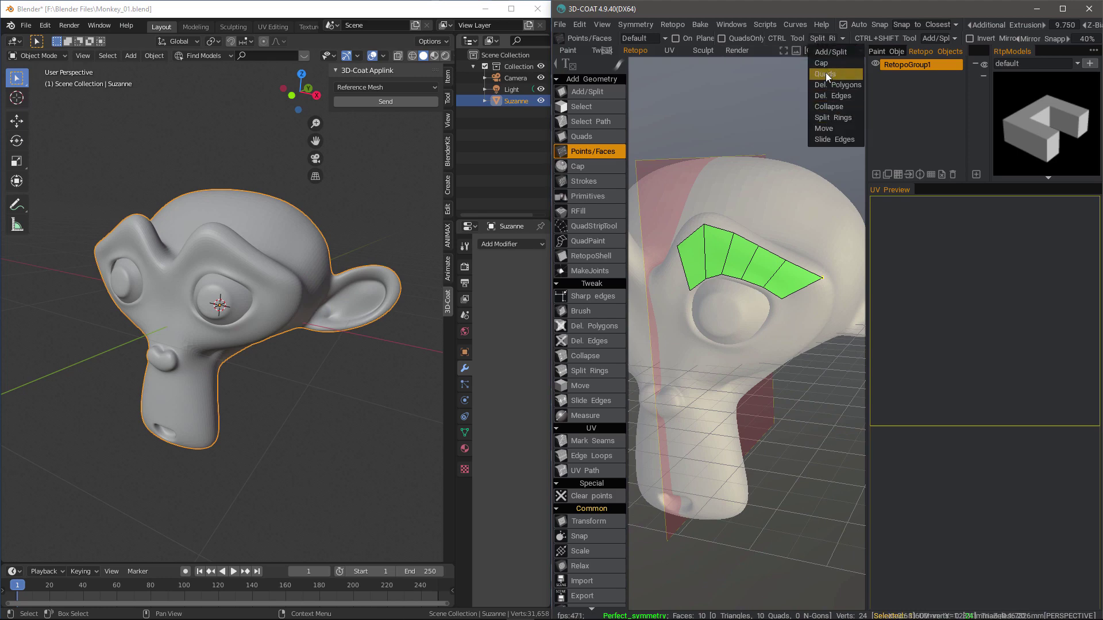
left_click(768, 121)
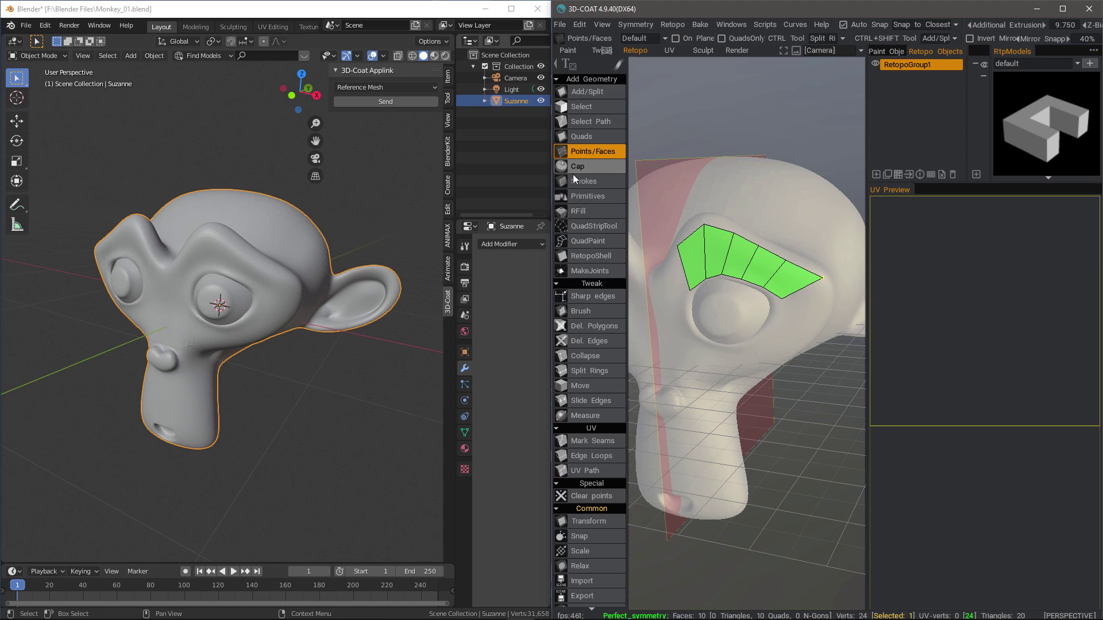
left_click_drag(677, 141, 630, 150)
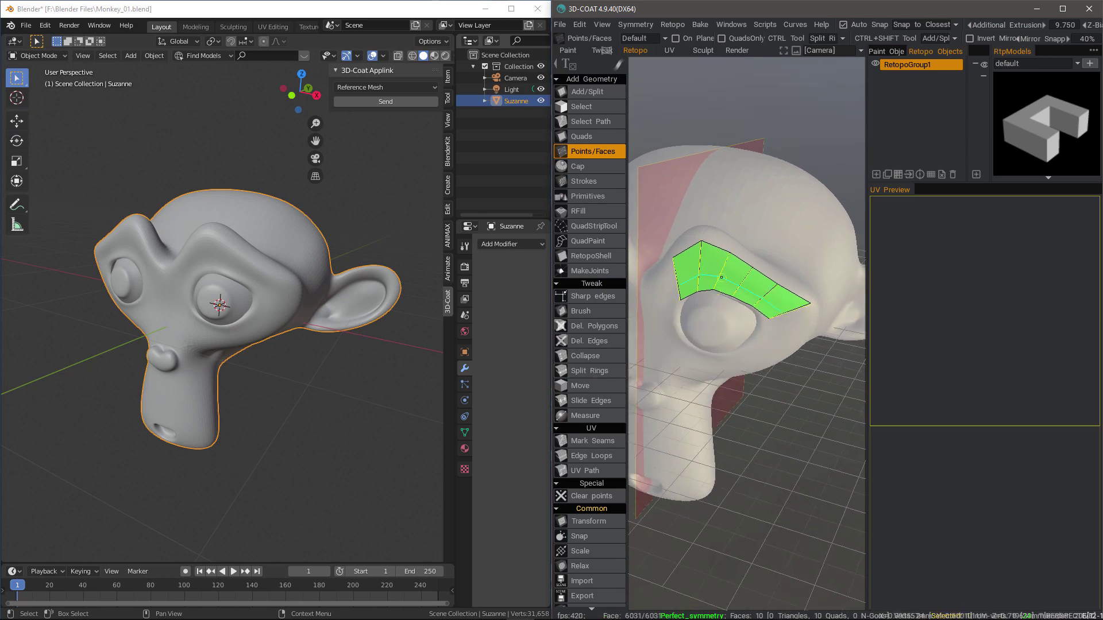
left_click(720, 272)
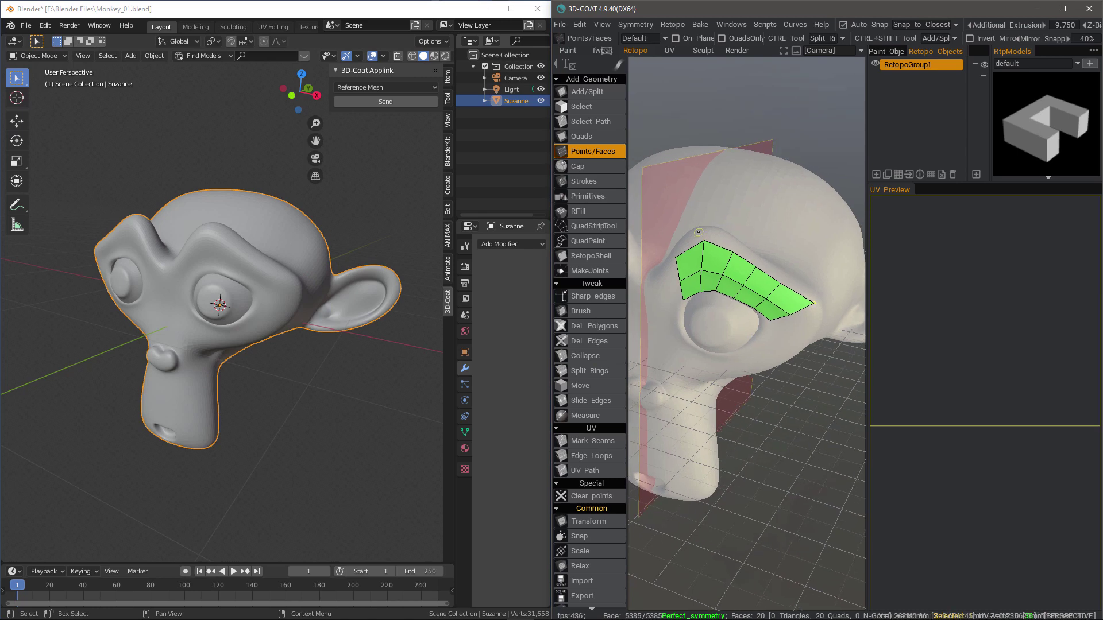
right_click_drag(808, 52, 817, 37)
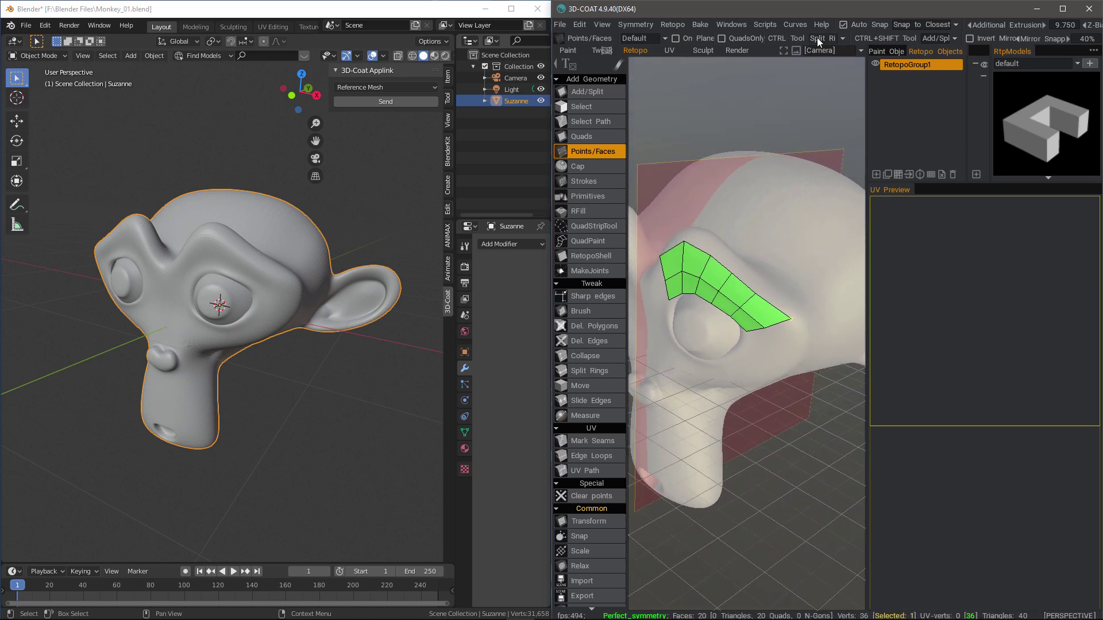
left_click(933, 37)
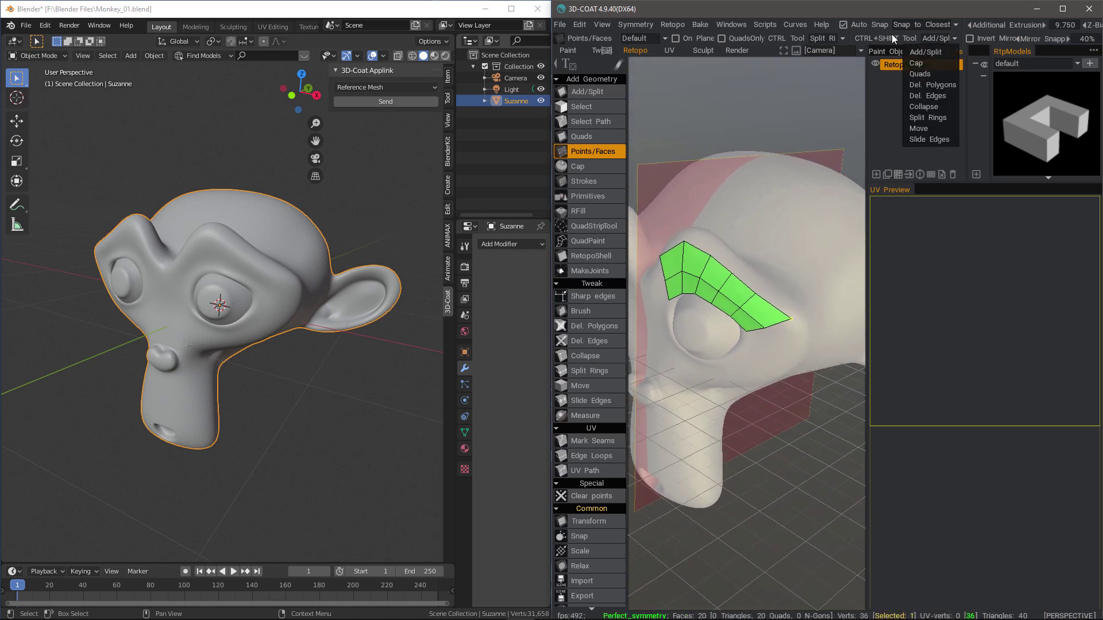
Extrude a new quad from the upper outer edge of the brow strip using the Quads tool with the Direct extrusion method.
left_click(588, 135)
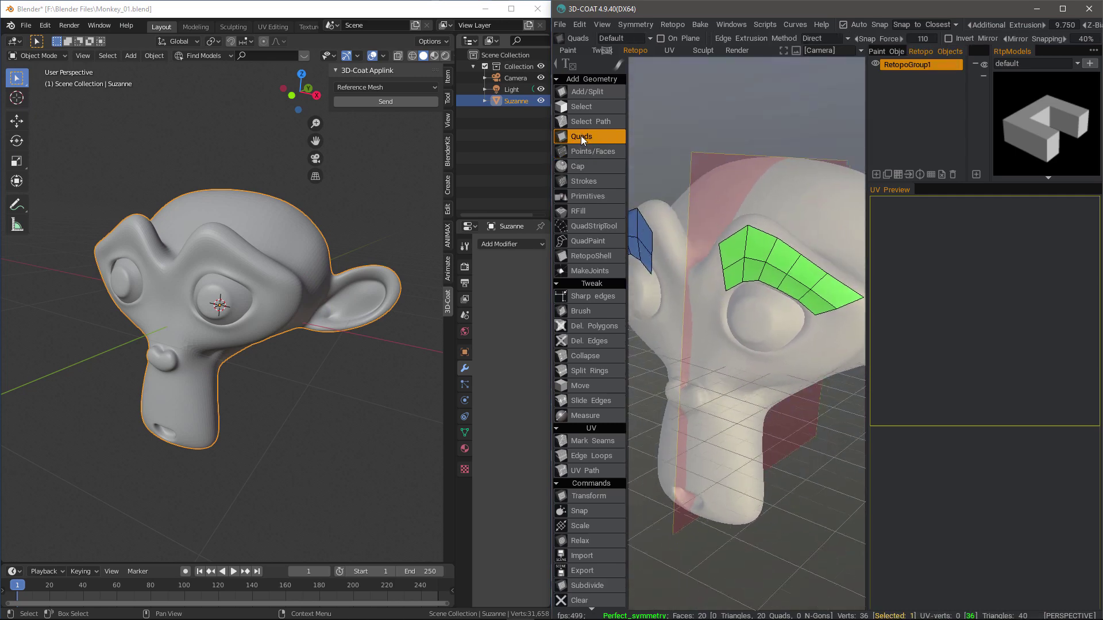
left_click(817, 38)
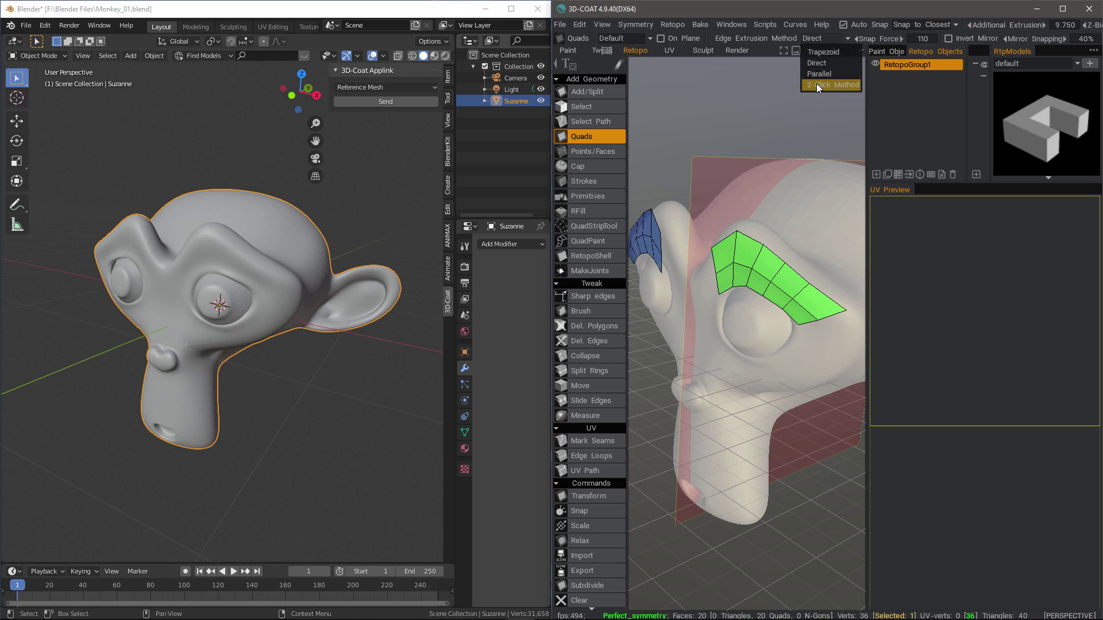
left_click(815, 63)
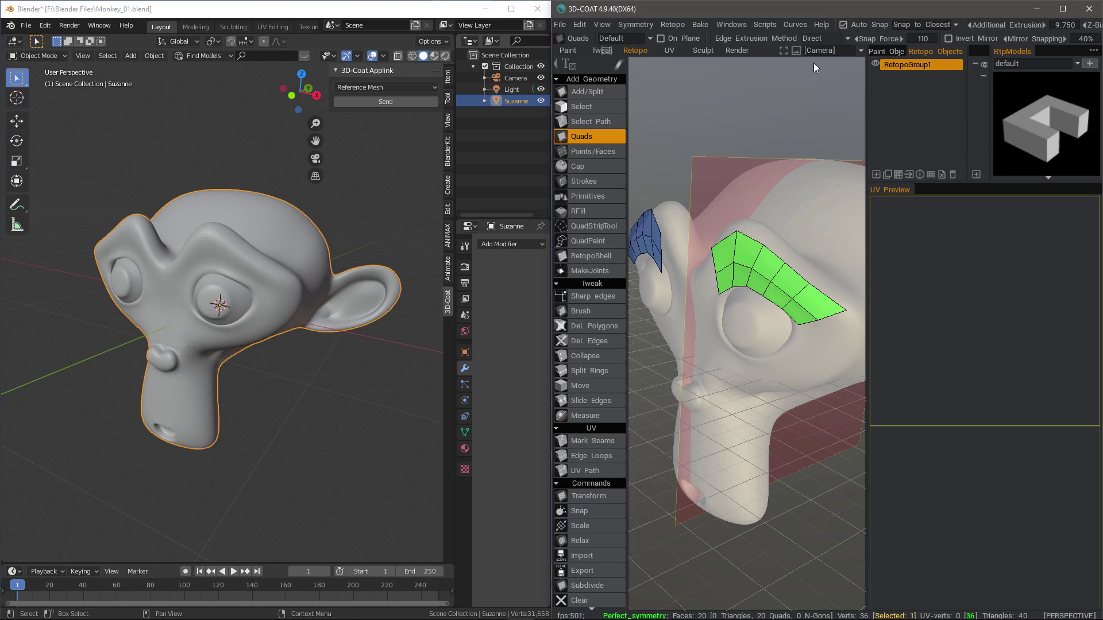
middle_click_drag(842, 284, 792, 280)
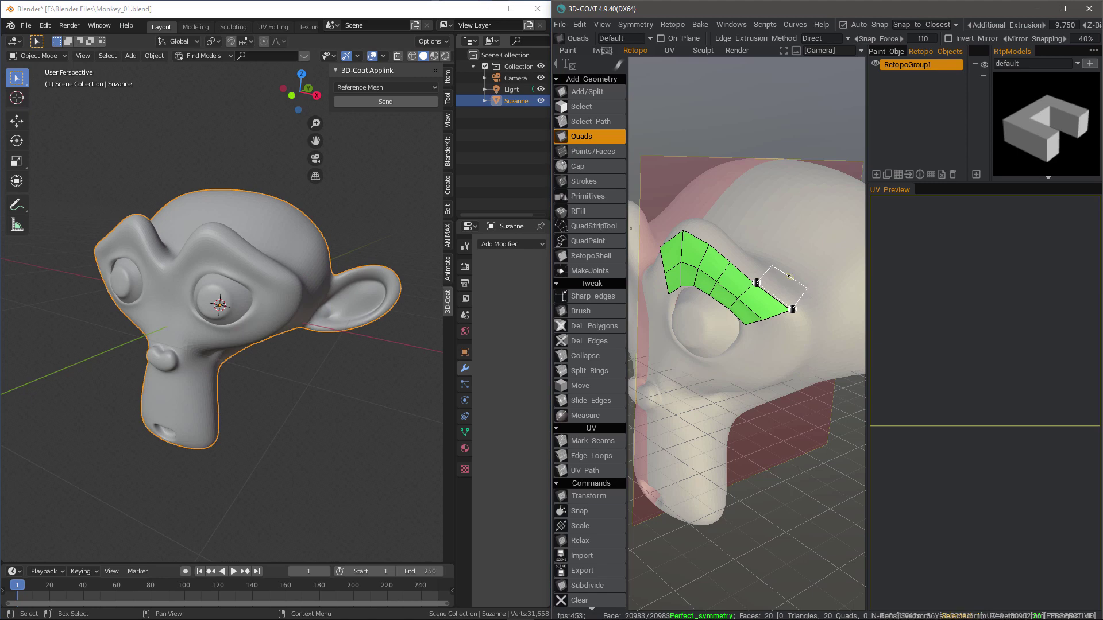
middle_click_drag(796, 279, 753, 255)
left_click(795, 280)
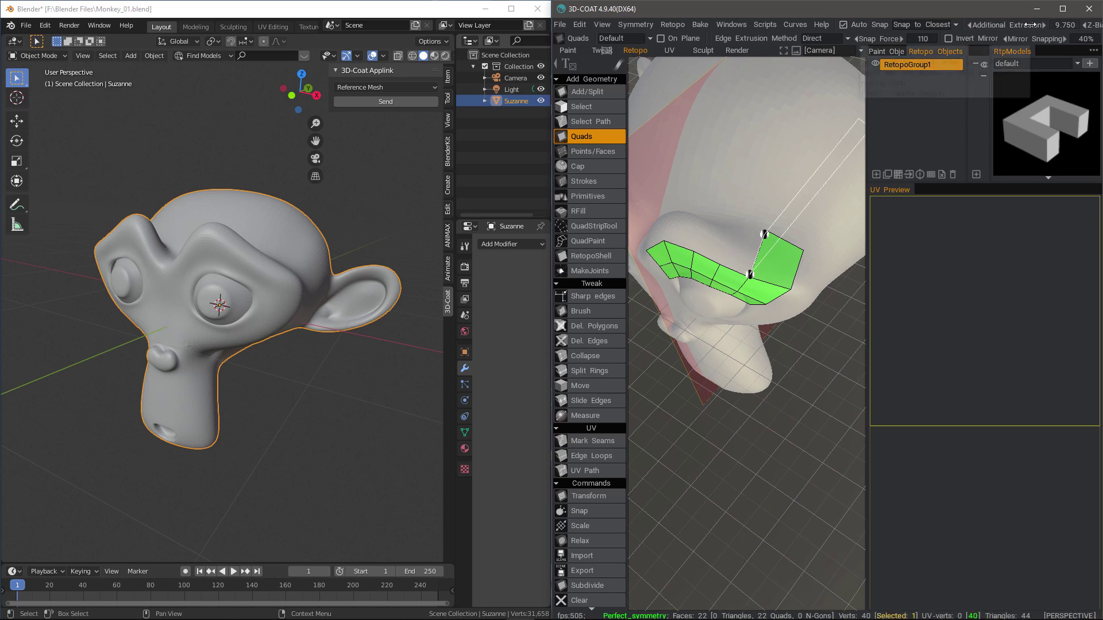
Set the Quads tool's Additional Extrusion to 0.
left_click_drag(1028, 25, 980, 21)
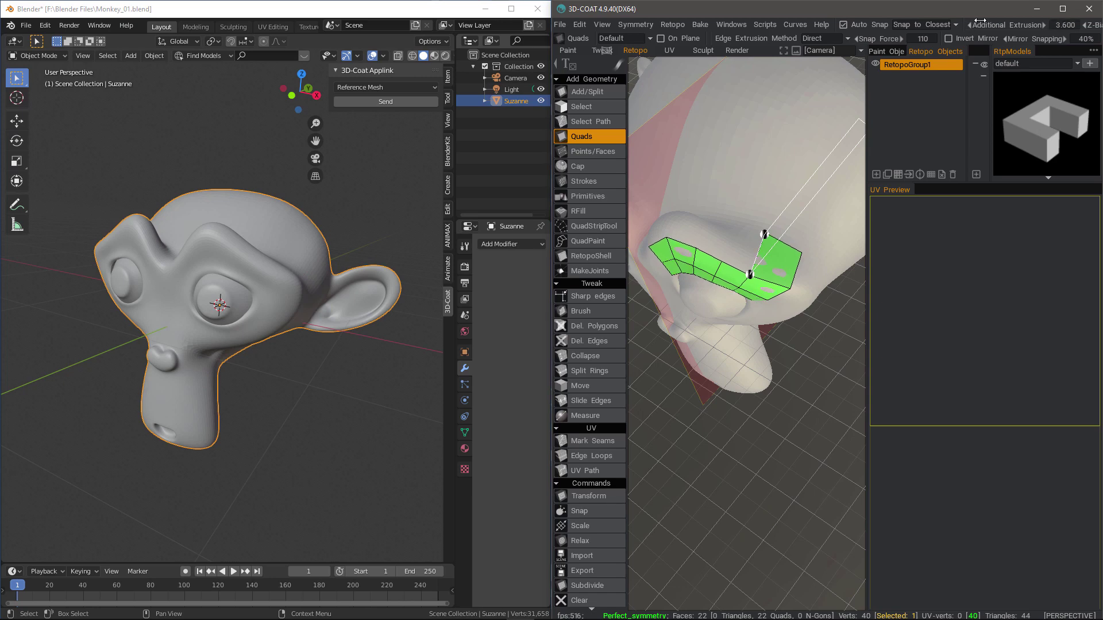
left_click(1056, 29)
type("0")
key("Return")
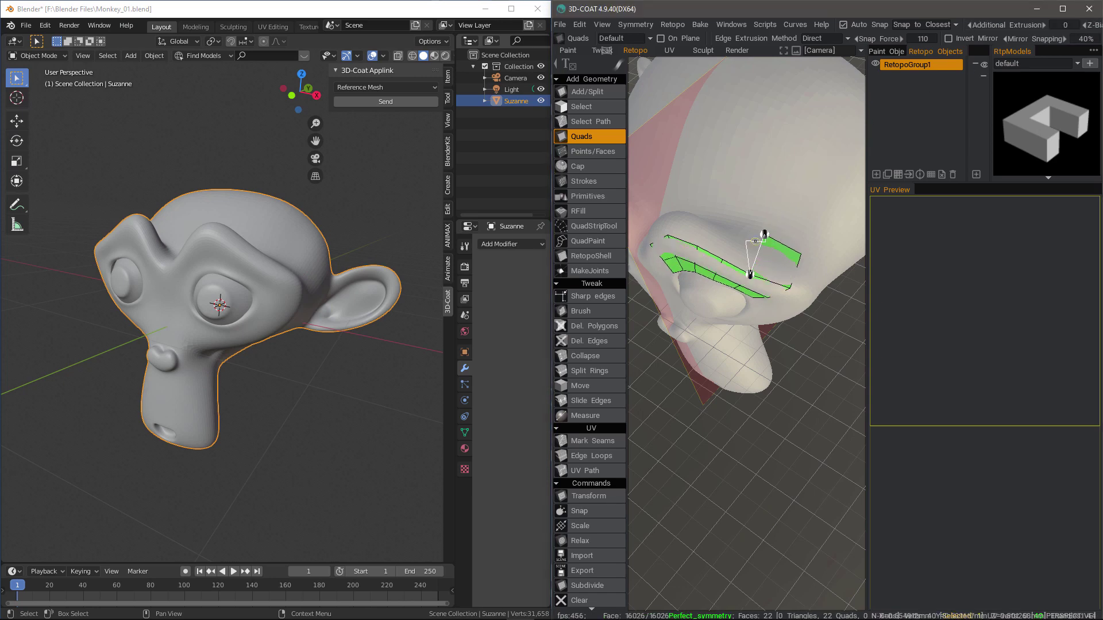
Extrude more quads along the upper edge of the brow strip, from its outer quad to its inner end.
left_click(731, 239)
left_click_drag(731, 238, 667, 232, "alt")
left_click(702, 224)
middle_click_drag(668, 233, 683, 261)
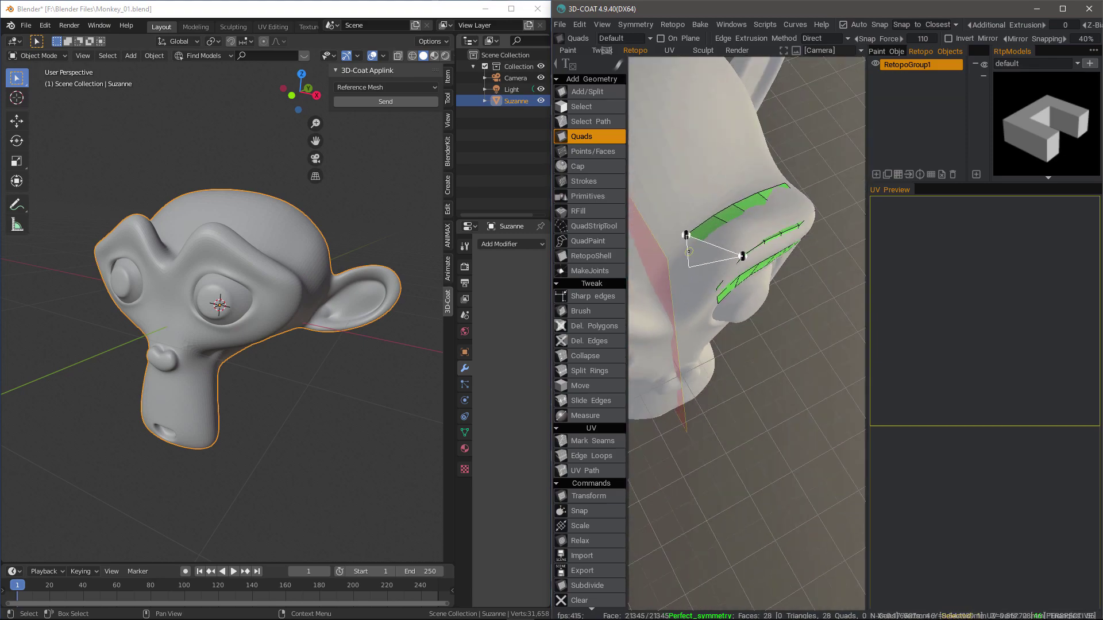
left_click(690, 268)
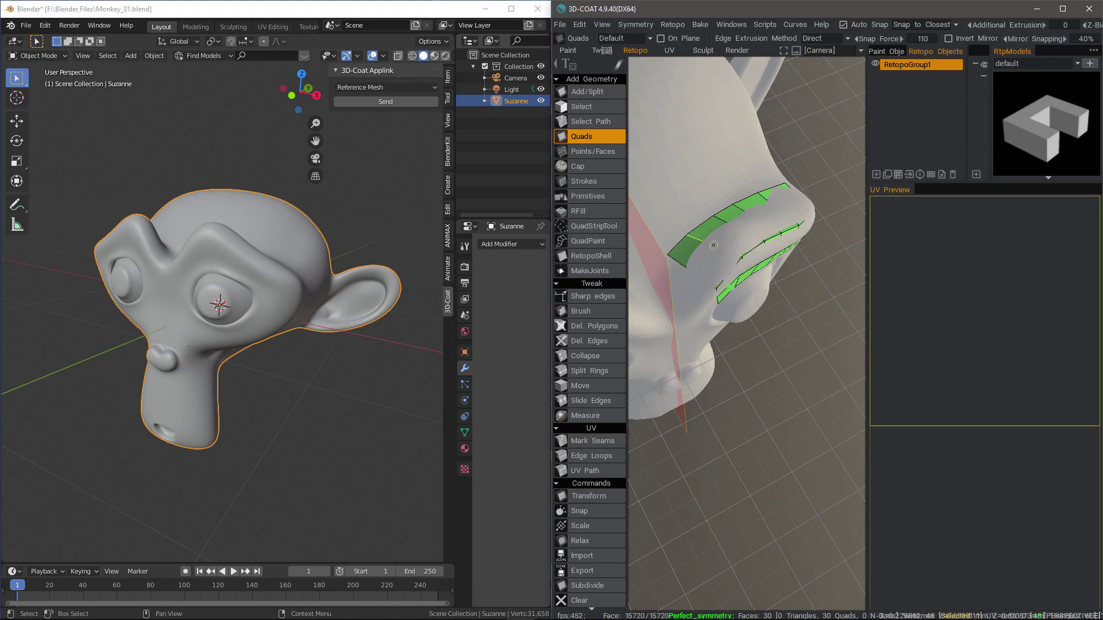
middle_click_drag(708, 244, 702, 208)
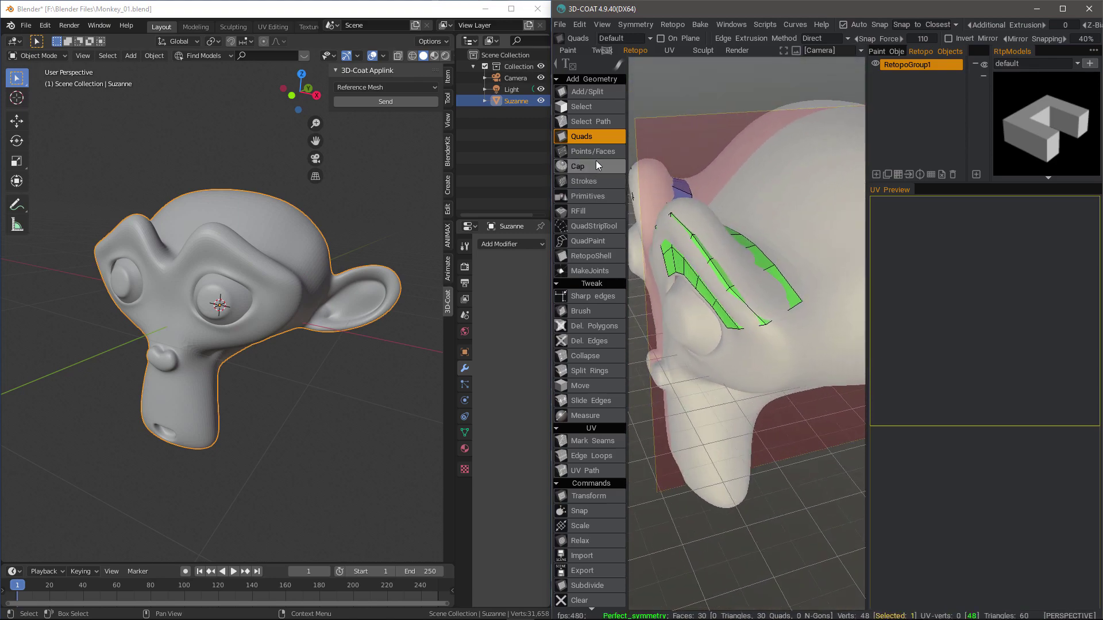
Add lengthwise edge loops along the brow mesh with the Split Rings tool.
left_click(599, 372)
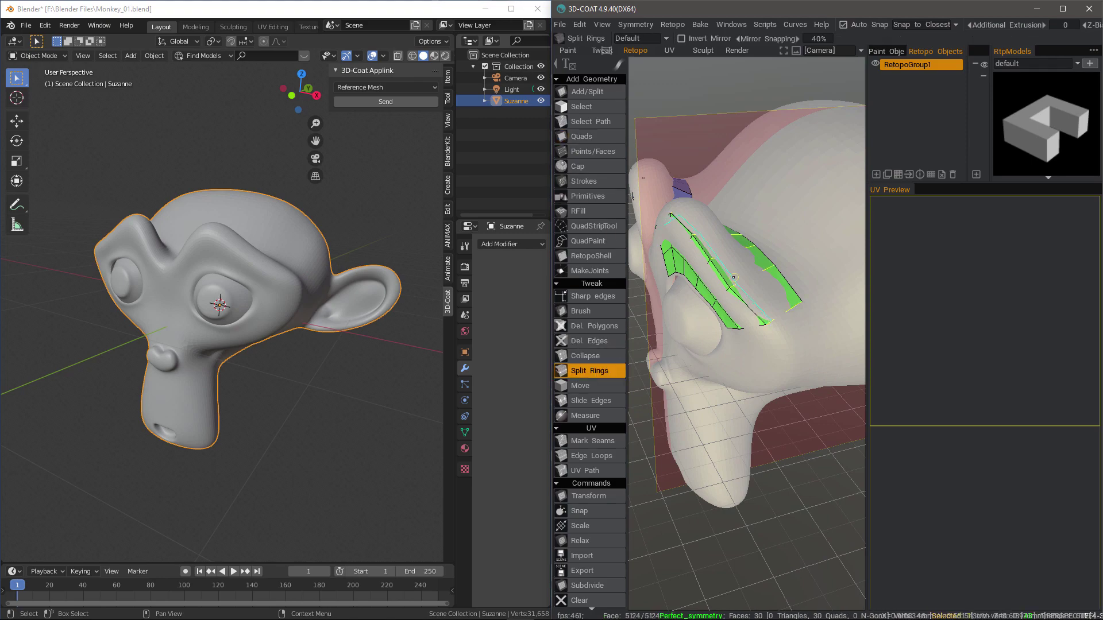
left_click_drag(804, 278, 678, 272, "alt")
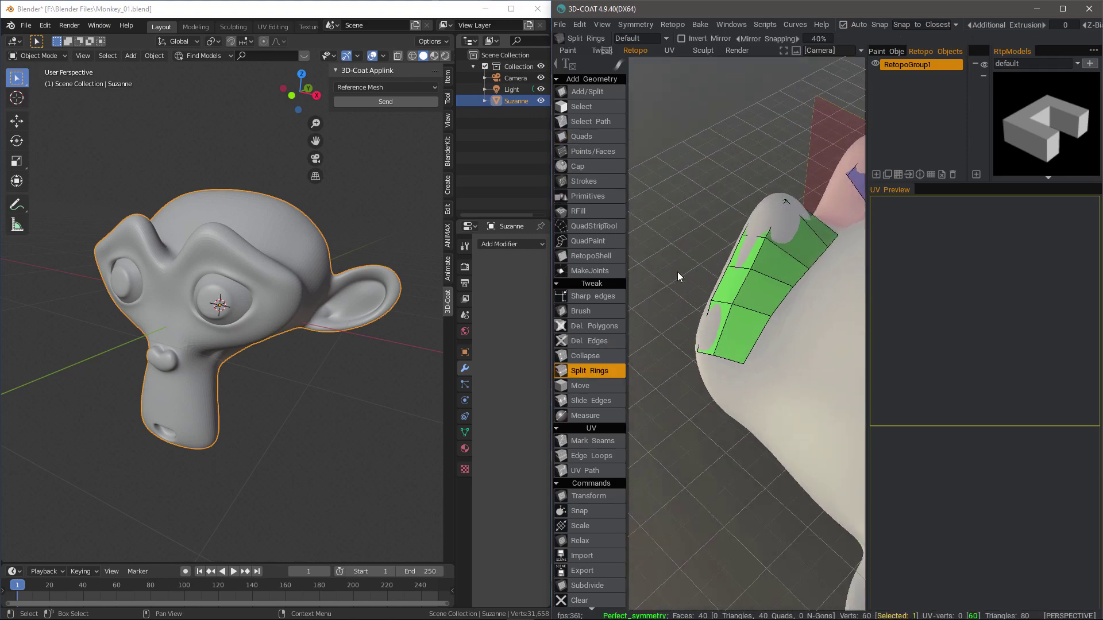
middle_click_drag(786, 250, 784, 363)
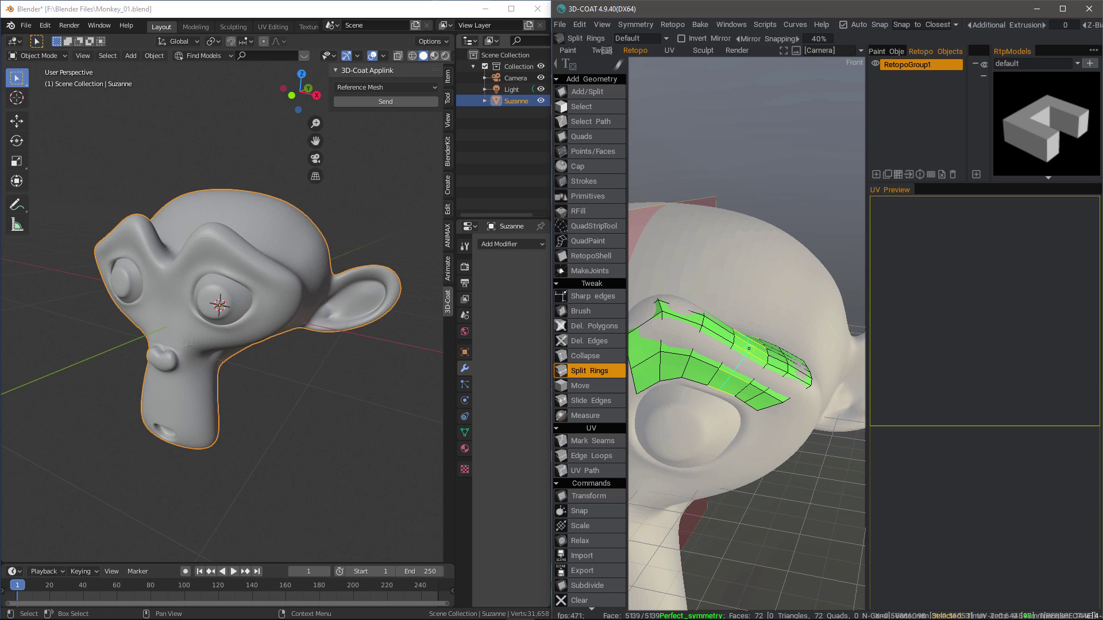
Add crosswise edge loops through the brow mesh with the Split Rings tool to make its quads narrower.
left_click(749, 349)
middle_click_drag(702, 327, 710, 328)
left_click(722, 333)
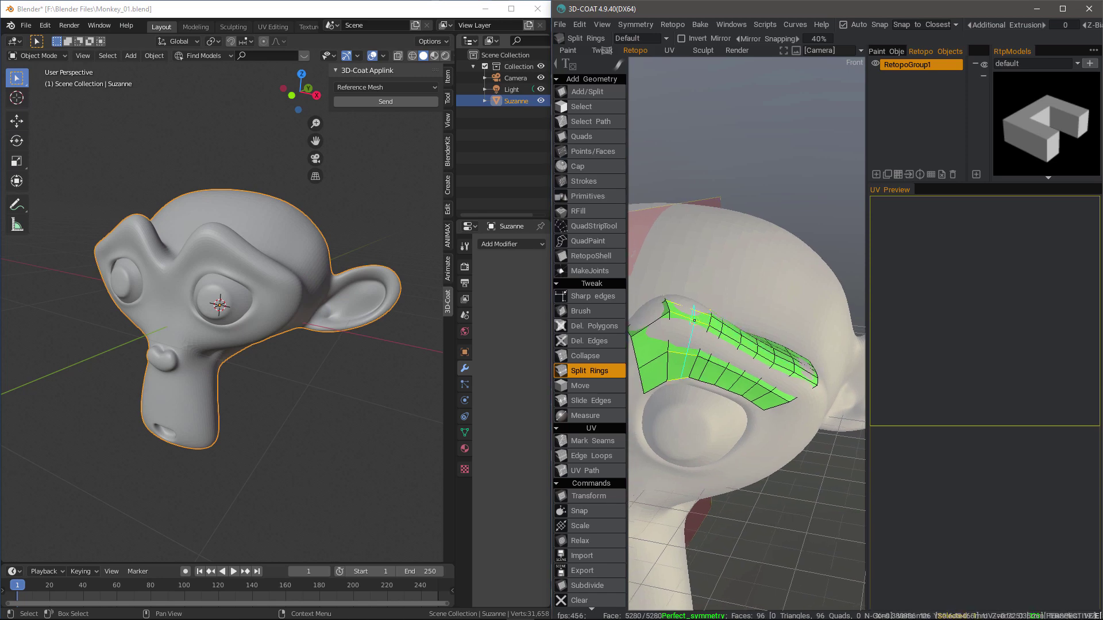
left_click(648, 318)
middle_click_drag(647, 318, 718, 373)
left_click_drag(798, 206, 844, 237)
middle_click_drag(795, 205, 588, 137)
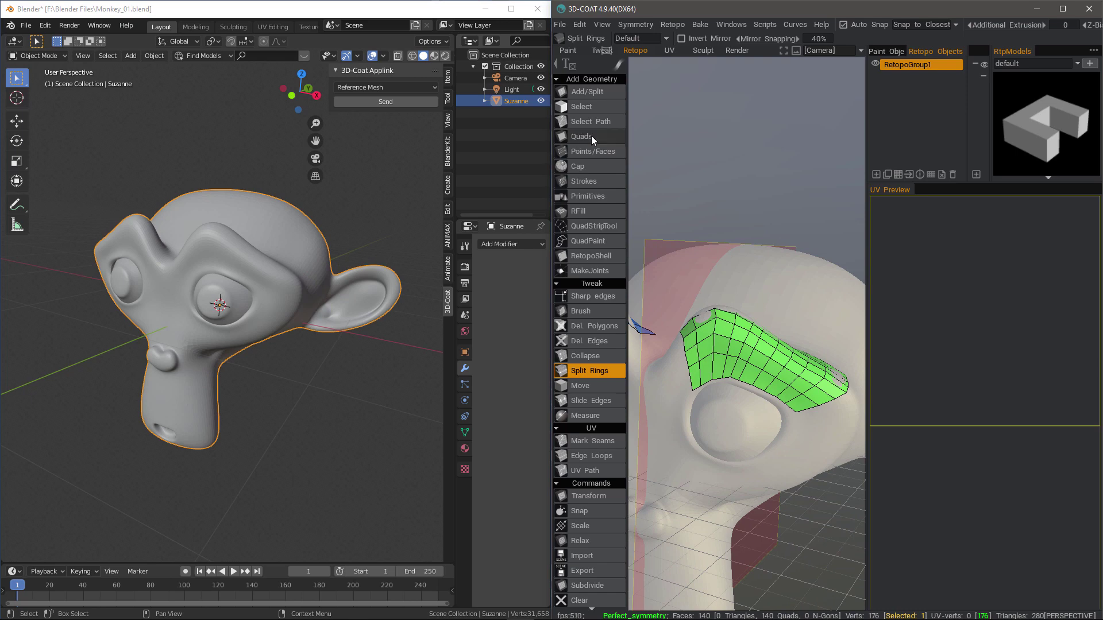
Adjust the vertices along the inner end of the brow mesh to fit the sculpt, using the Quads tool.
left_click(591, 135)
scroll(696, 390, "up", 3)
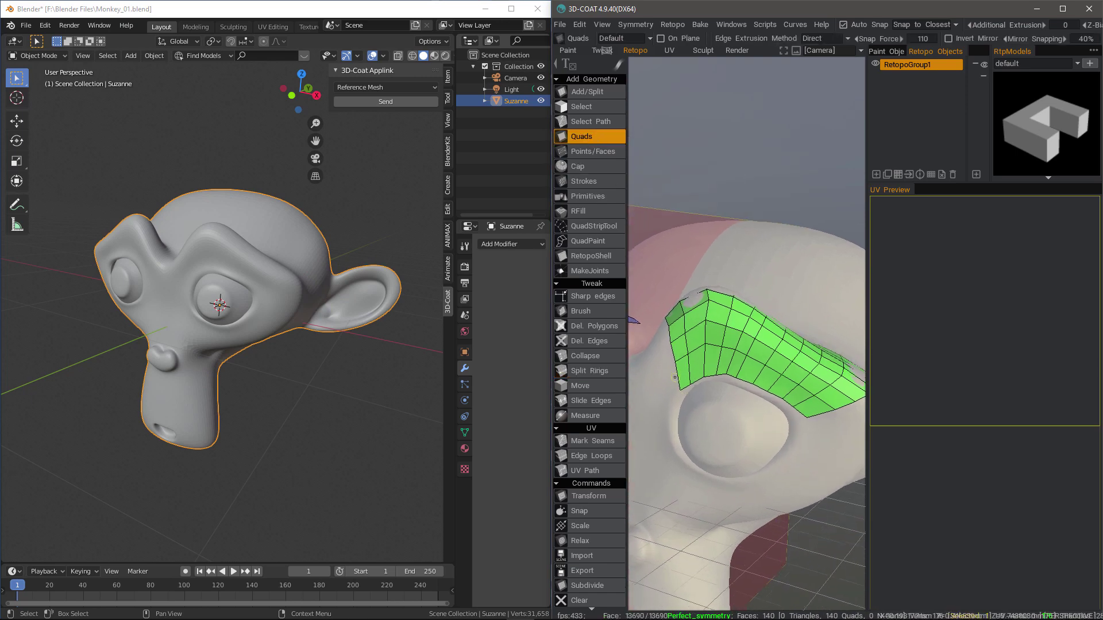
middle_click_drag(695, 390, 681, 382)
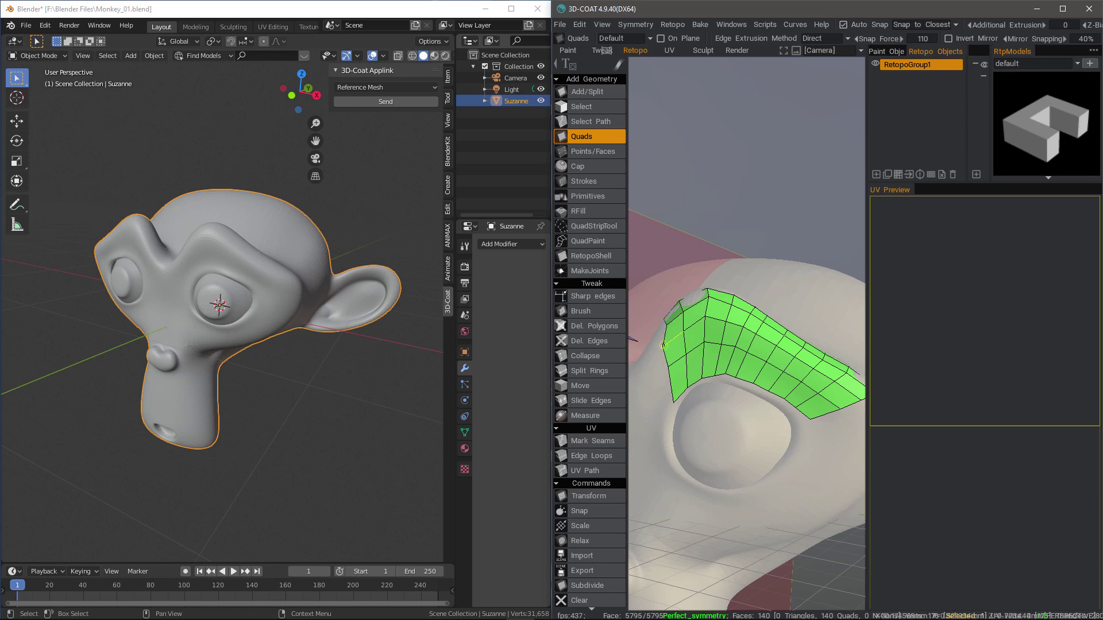
left_click_drag(664, 345, 674, 352, "alt")
right_click_drag(666, 328, 662, 330)
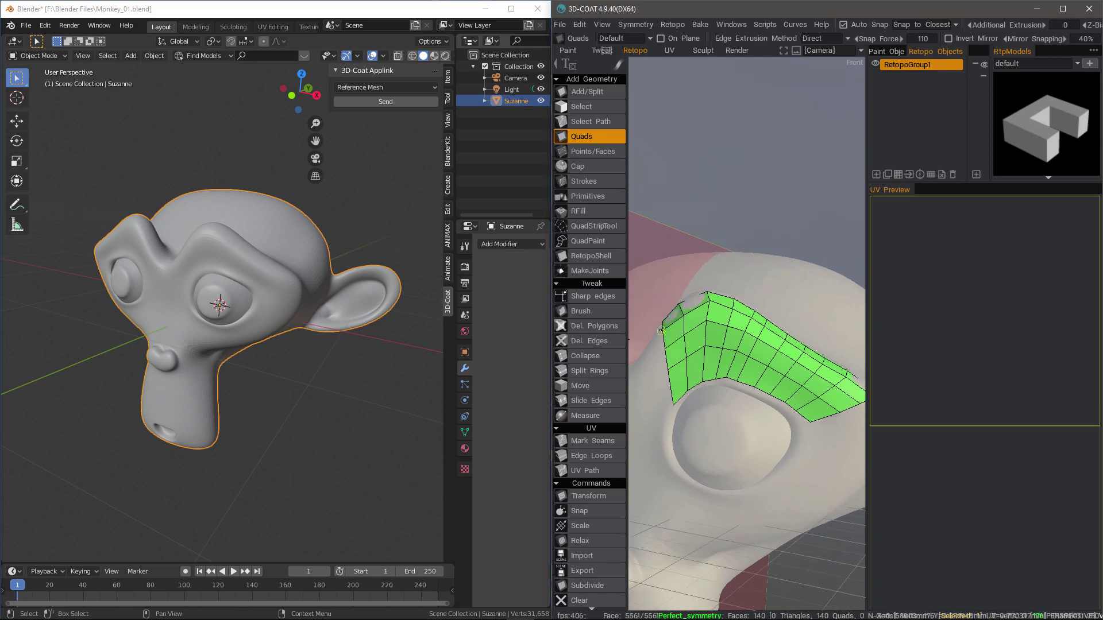
left_click_drag(661, 332, 650, 313, "alt")
Build a row of quads down from the outer lower edge of the brow mesh beside the eye with the Add/Split tool.
left_click(588, 91)
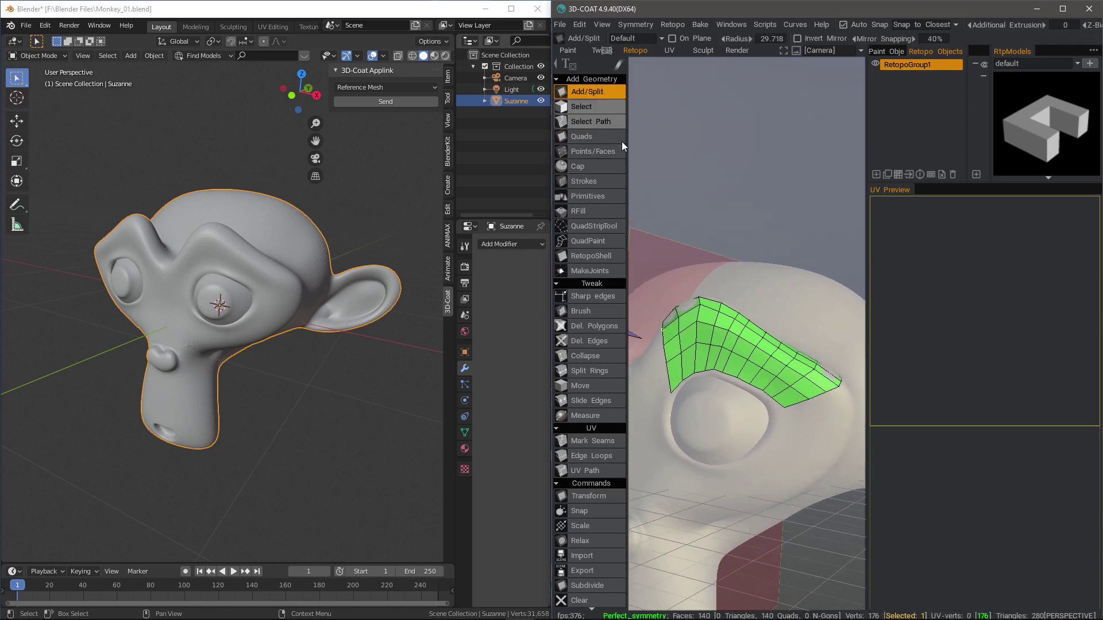
left_click_drag(773, 287, 677, 383, "alt")
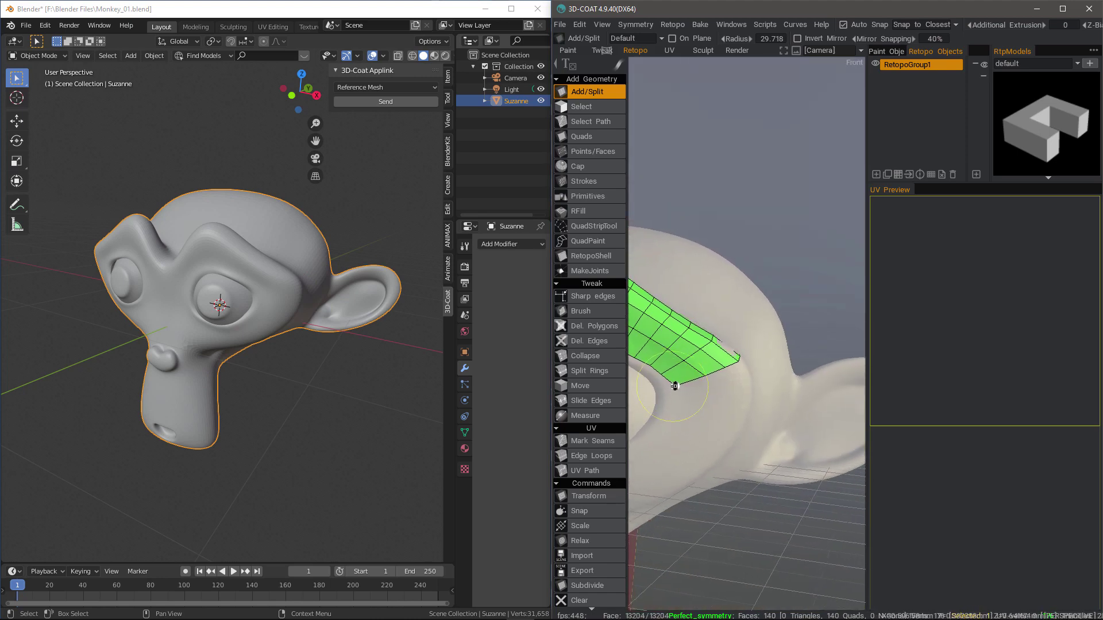
left_click_drag(674, 386, 776, 369, "alt")
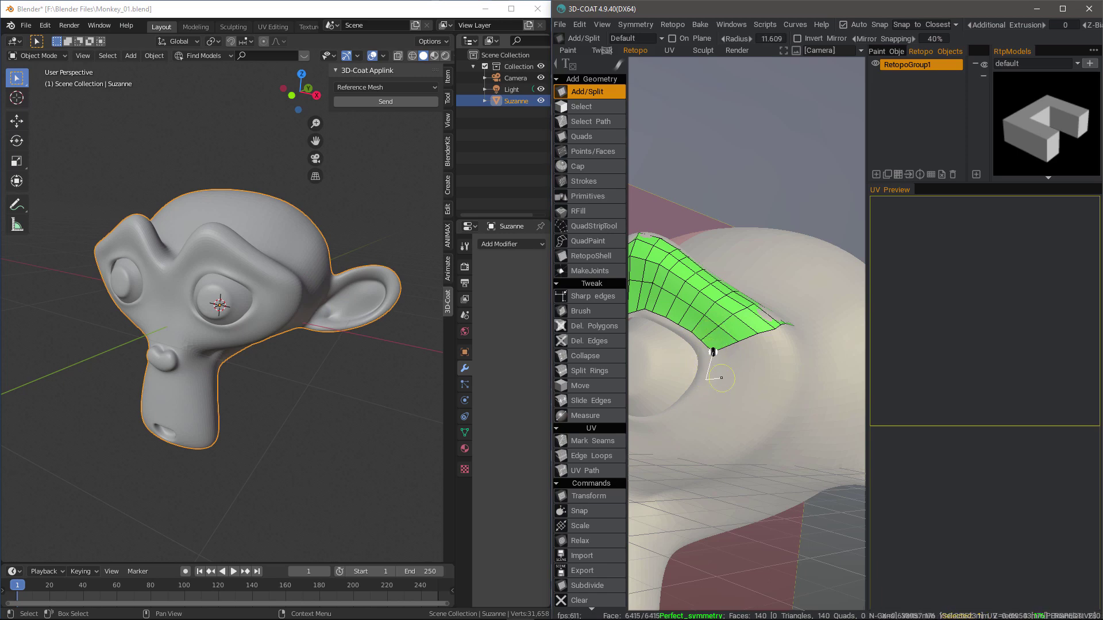
left_click(737, 380)
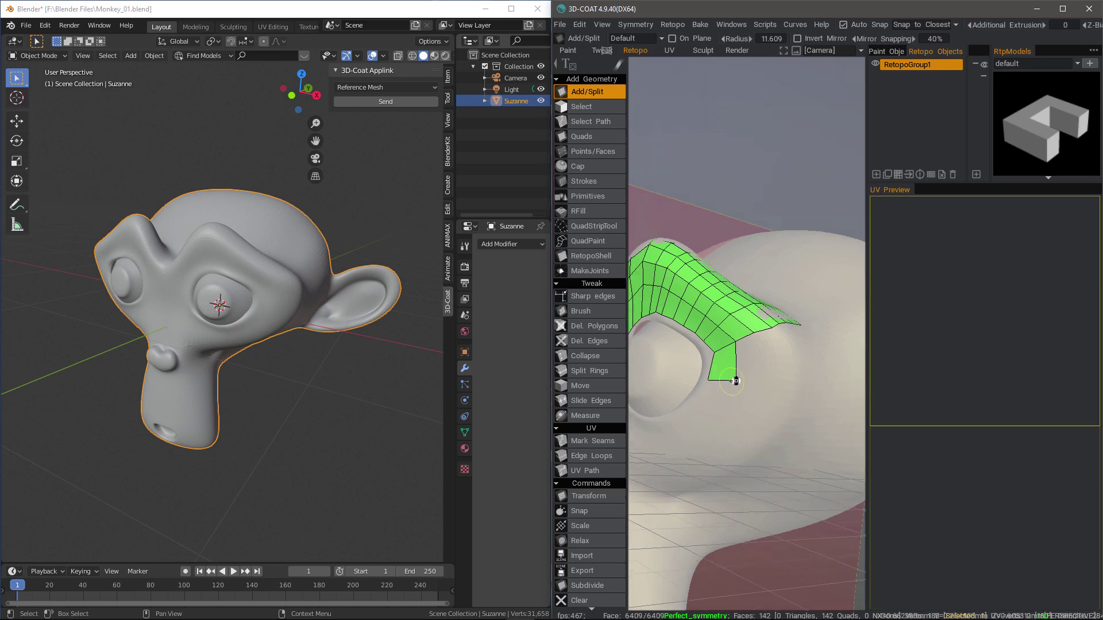
left_click(764, 381)
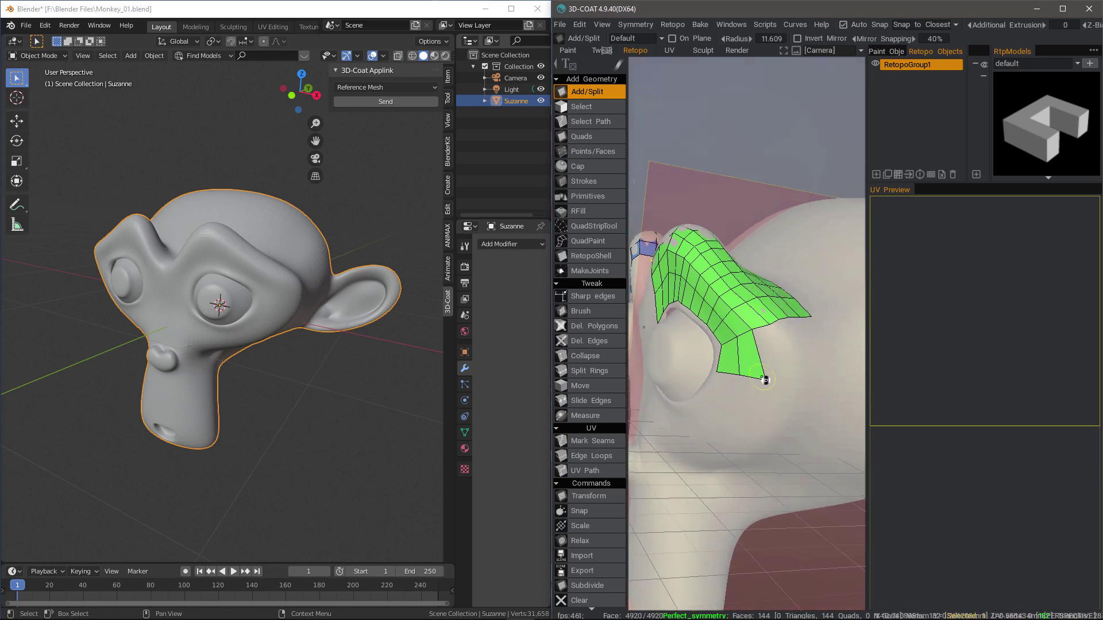
left_click(788, 376)
left_click(769, 324)
left_click_drag(787, 377, 749, 377, "alt")
left_click(787, 378)
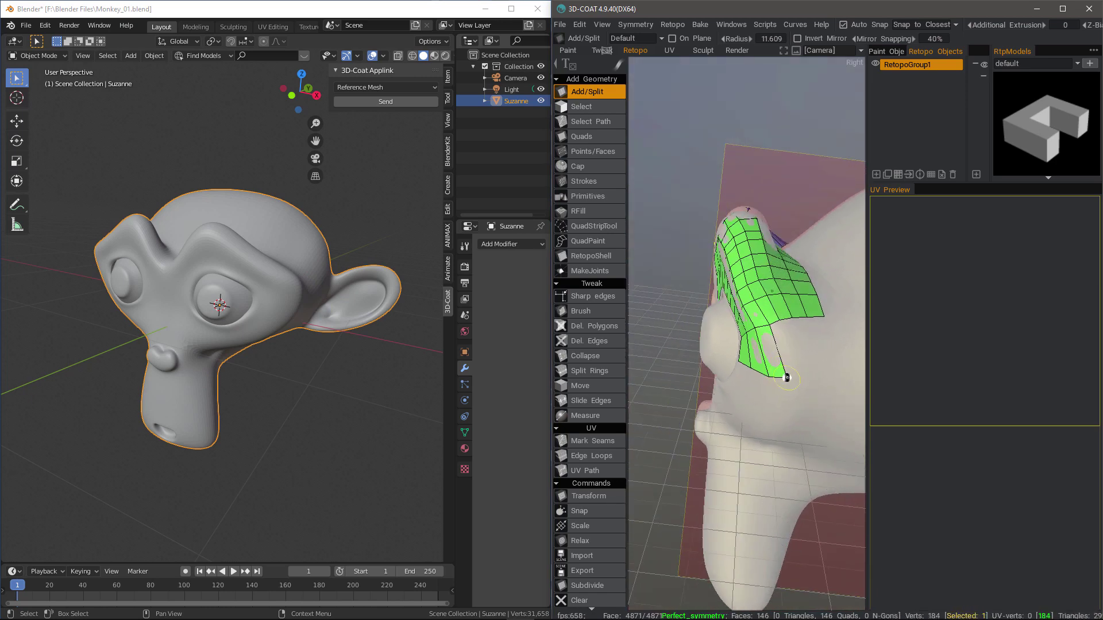
left_click(807, 377)
left_click(787, 377)
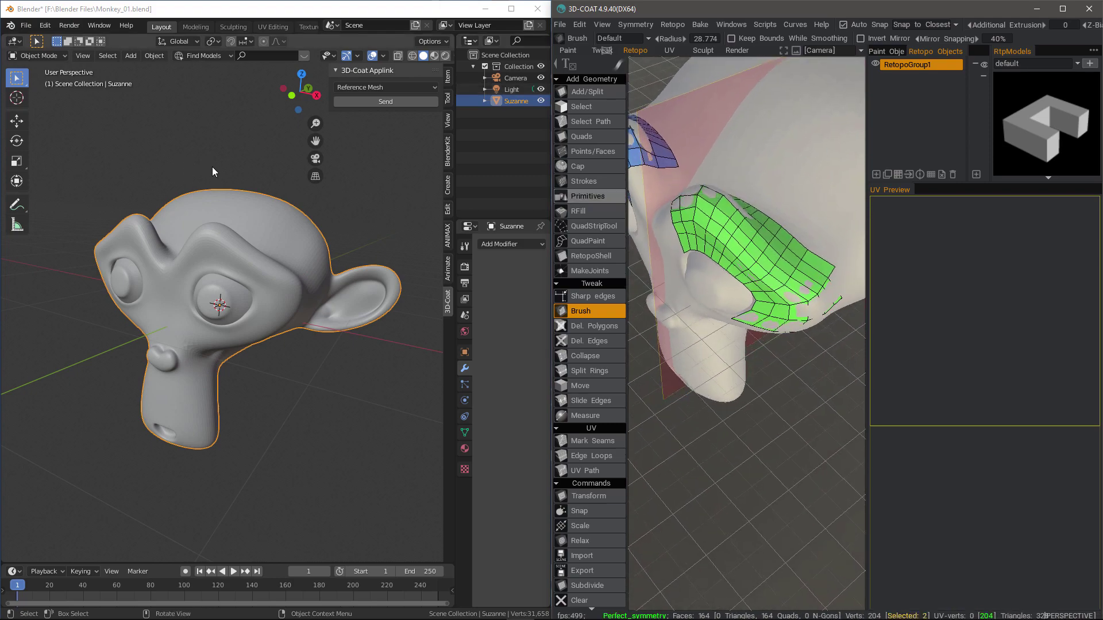
Send the retopo mesh back to Blender with Update Retopo Mesh in Original App.
left_click(561, 25)
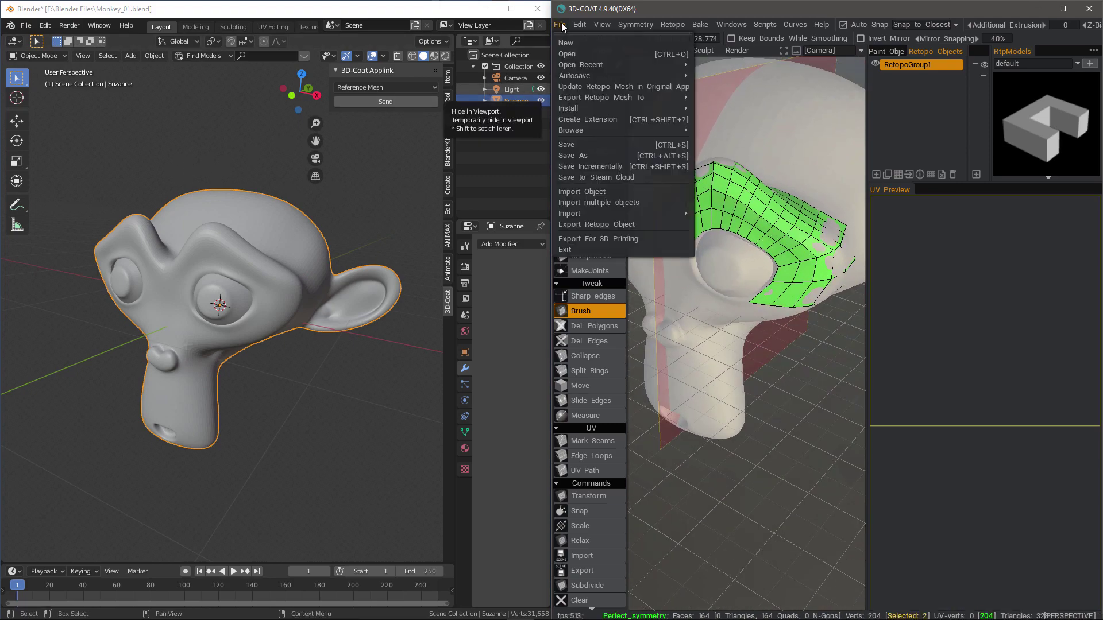
left_click(643, 87)
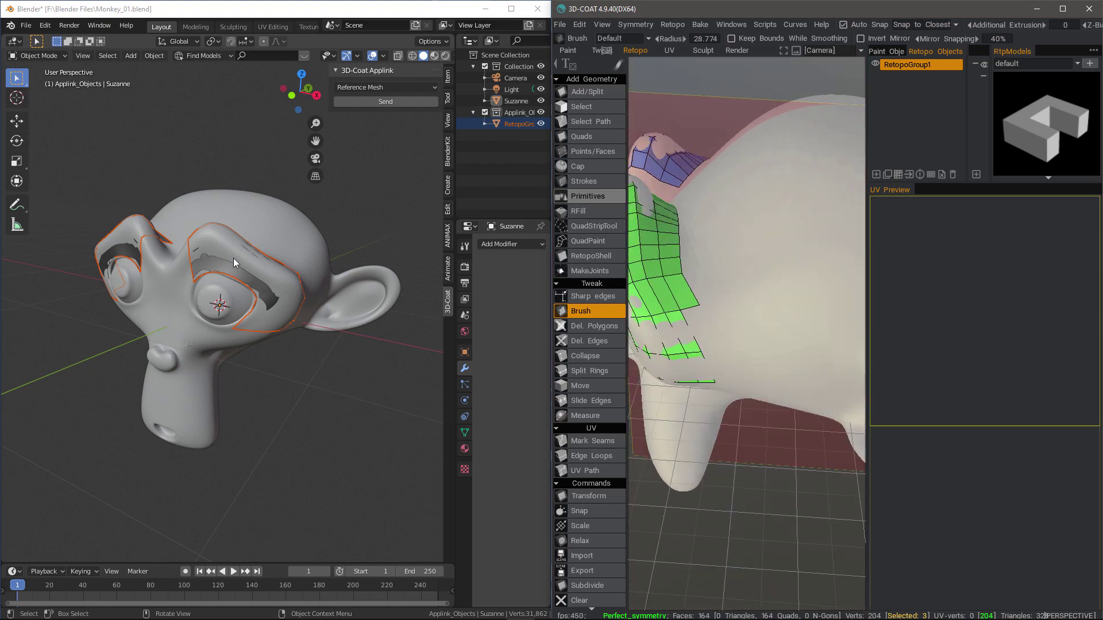
left_click(557, 23)
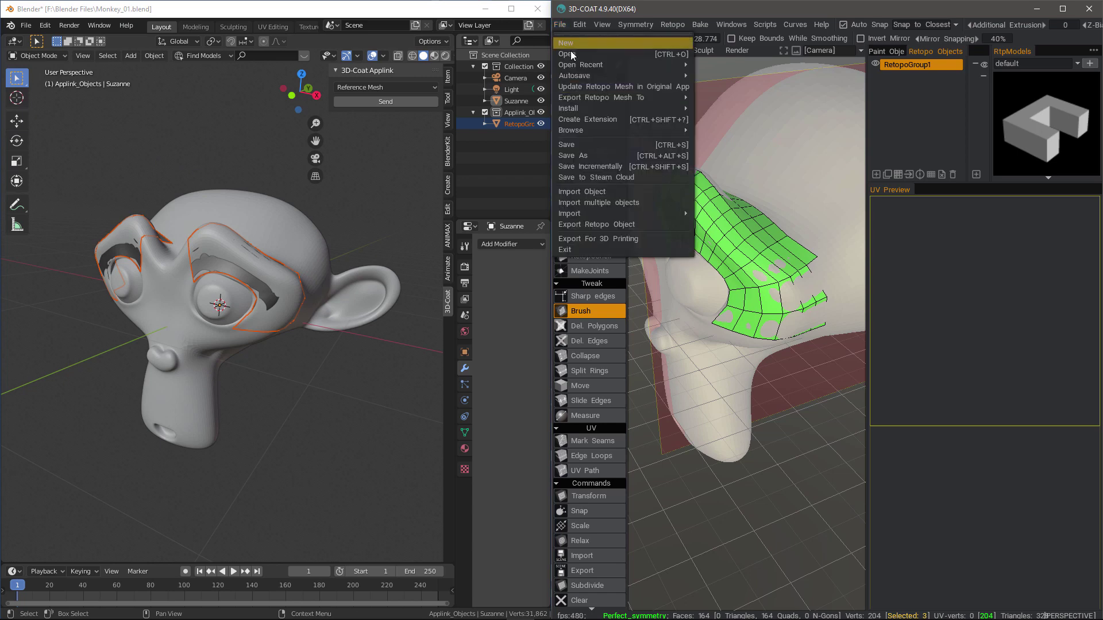
left_click(664, 86)
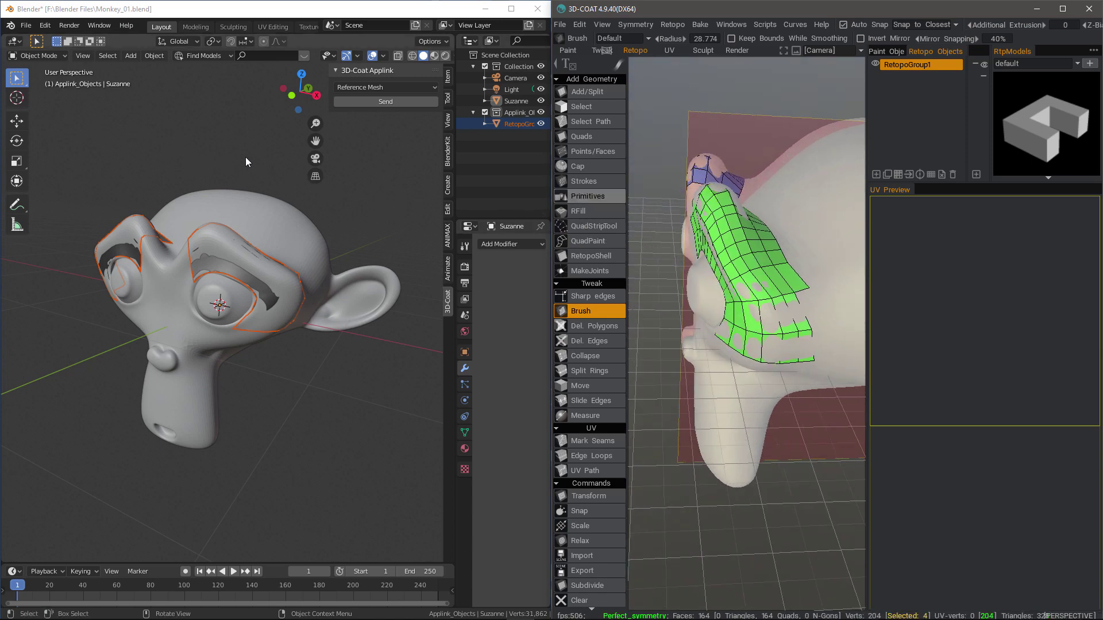
Switch to Blender and inspect the transferred retopo mesh around Suzanne's eyes from several angles.
middle_click_drag(246, 157, 157, 154)
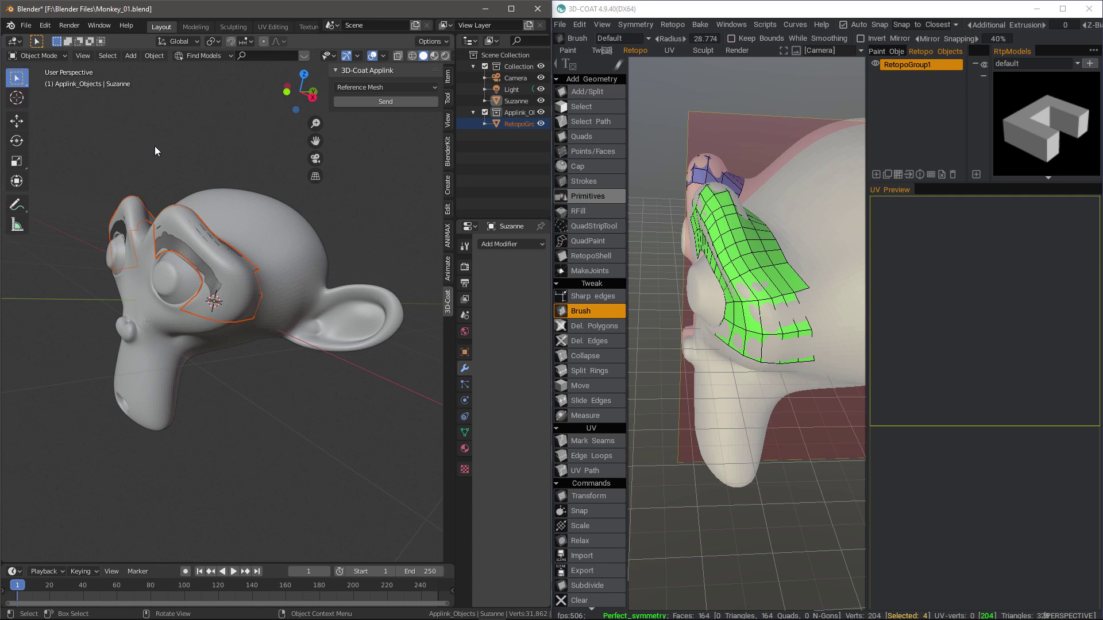
key("Tab")
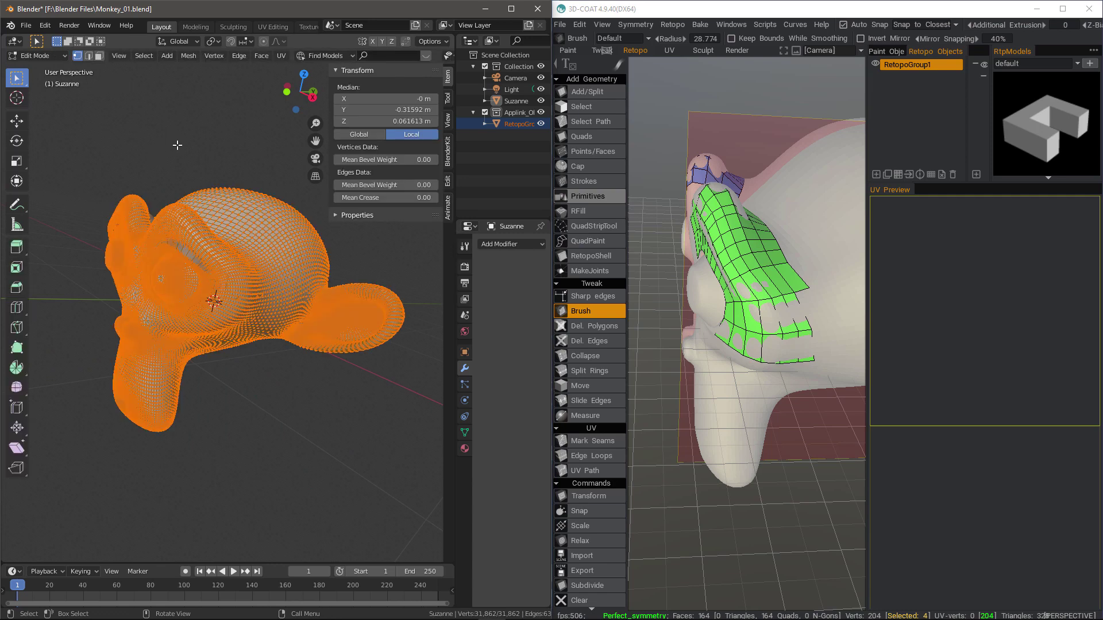
left_click(541, 101)
mouse_move(203, 143)
middle_mouse_down()
mouse_move(214, 150)
mouse_move(127, 172)
middle_mouse_up()
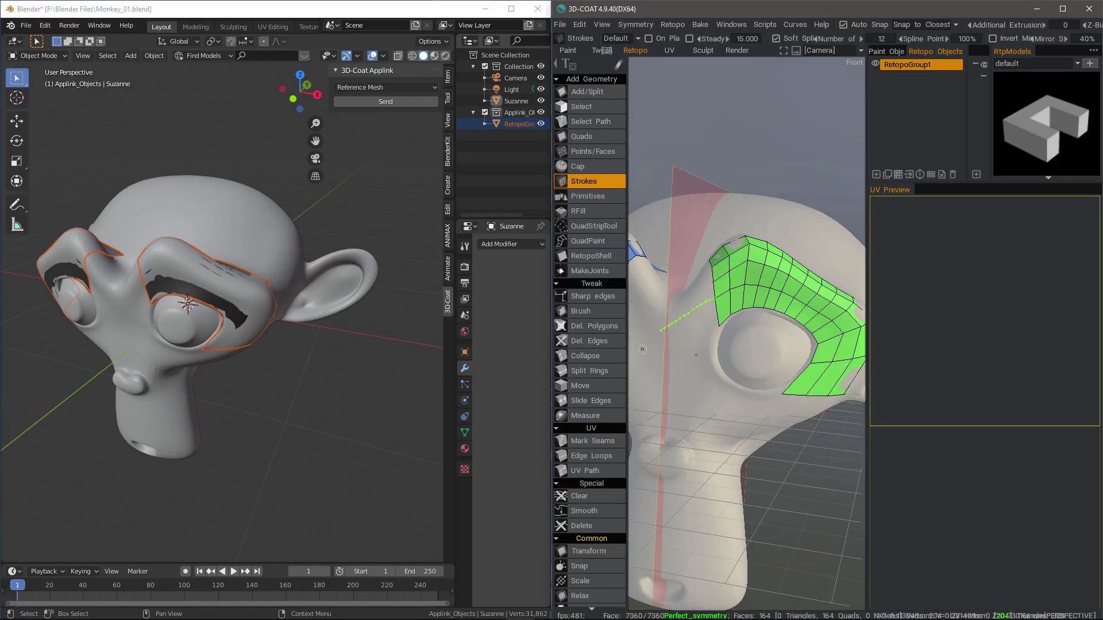
In 3D-Coat, draw strokes from the inner brow across the symmetry plane and generate quads bridging the nose area with the Strokes tool.
middle_click_drag(642, 350, 707, 299)
left_click_drag(730, 247, 684, 276)
middle_click_drag(683, 275, 718, 299)
left_click_drag(722, 249, 649, 268)
key("Return")
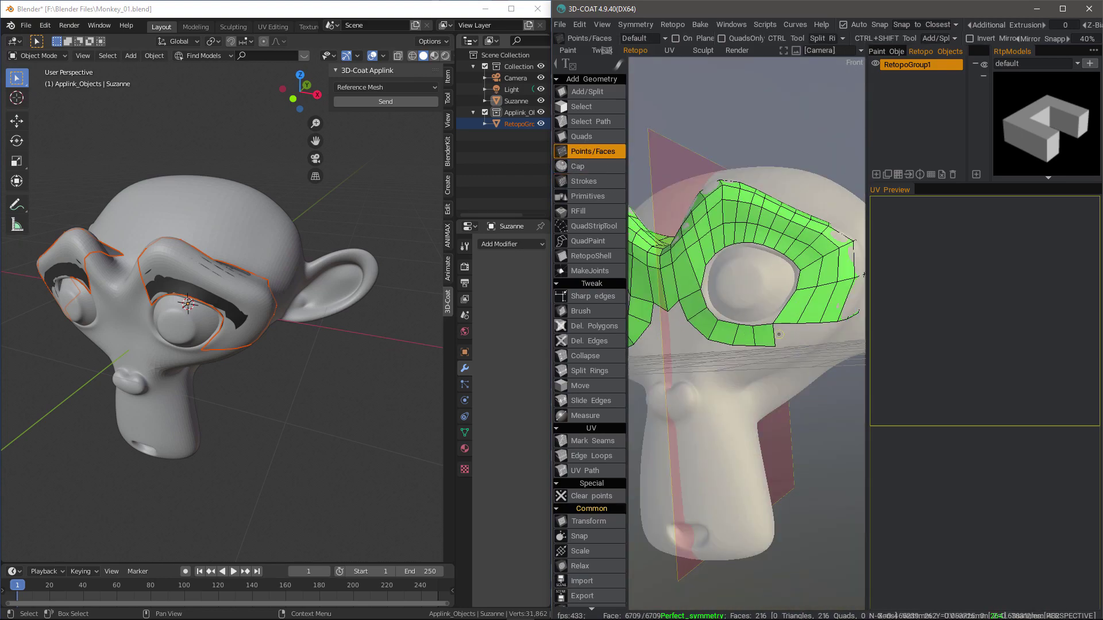
Extend the quad strip beneath the eye socket towards the outer side with the Points/Faces tool.
right_click(779, 334)
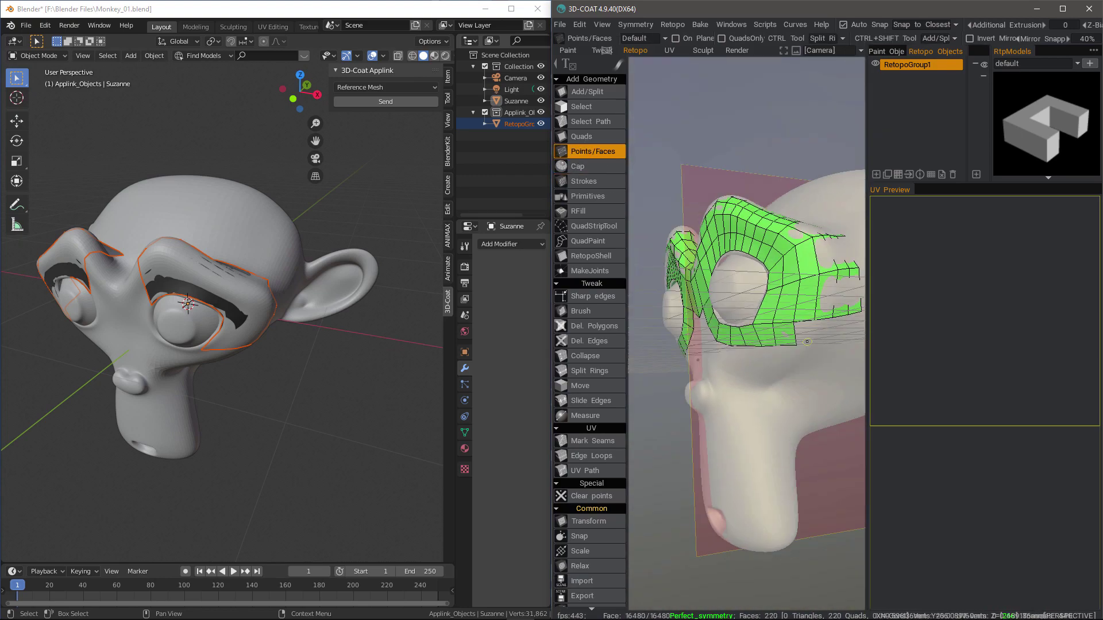